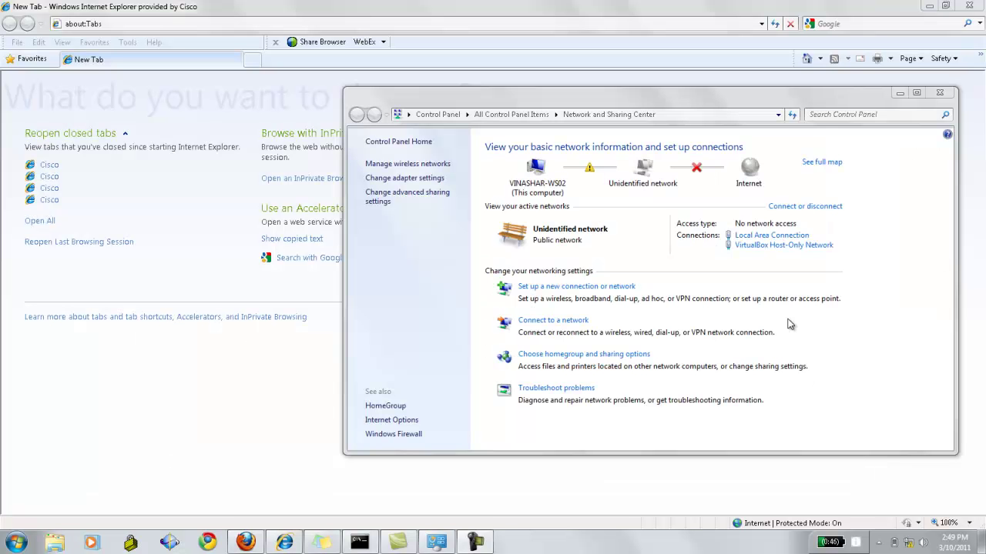
click(772, 235)
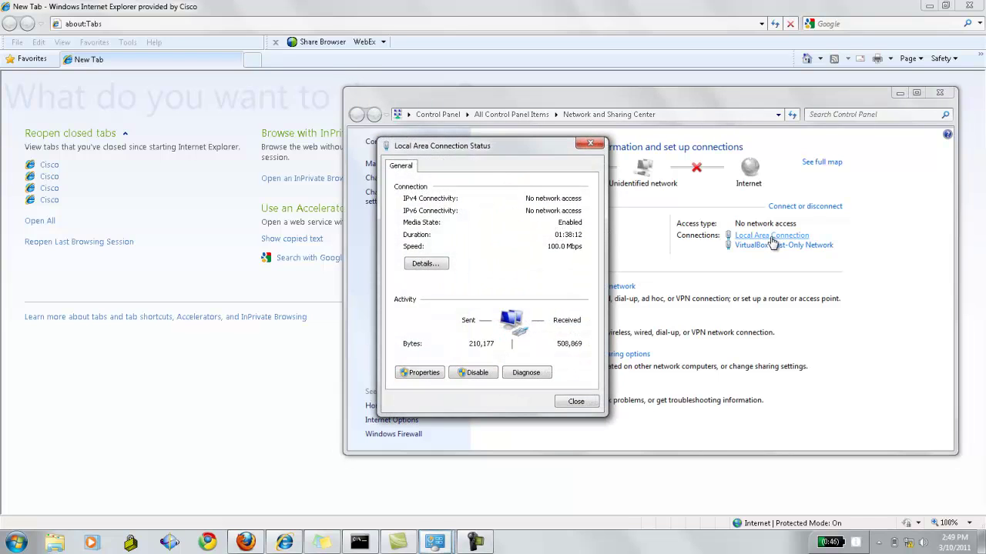
click(424, 373)
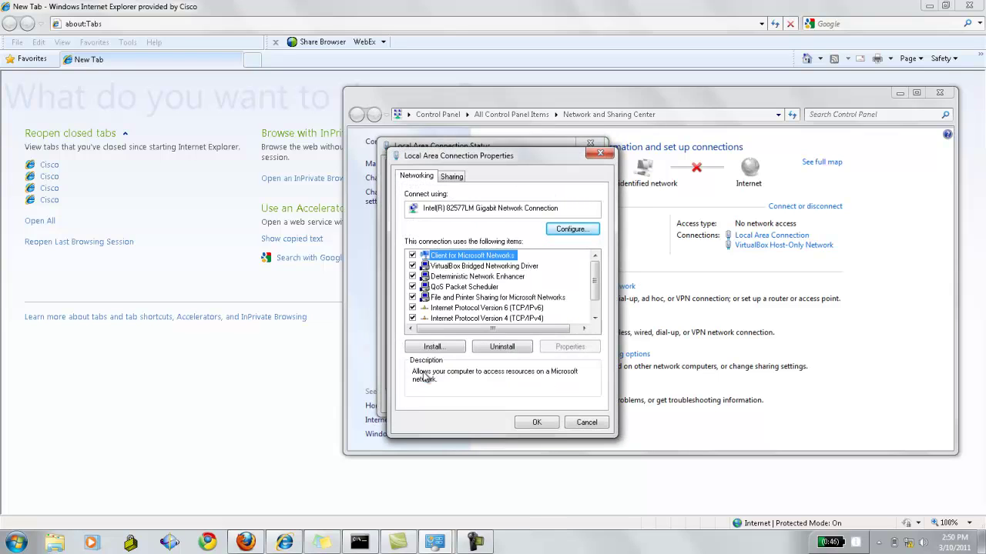
double_click(483, 318)
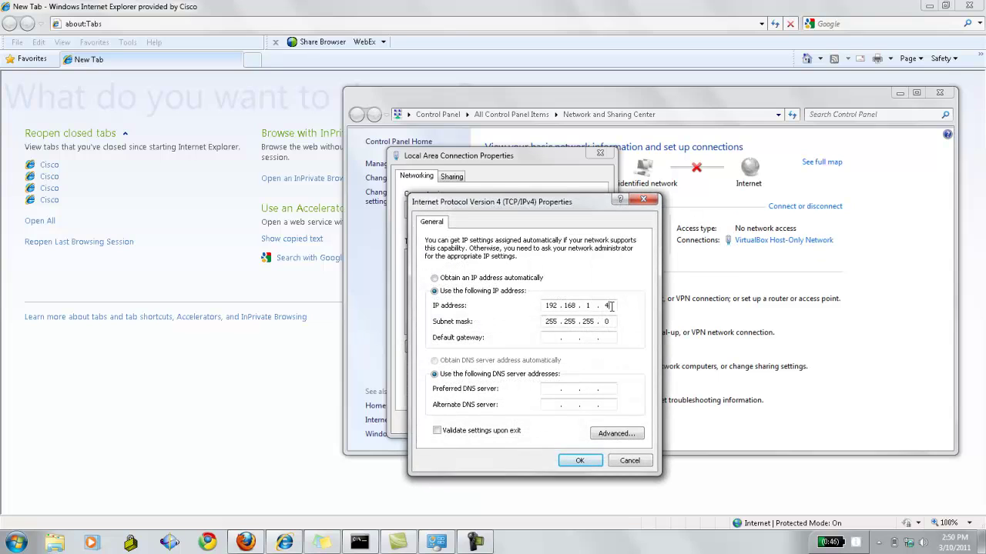
double_click(612, 305)
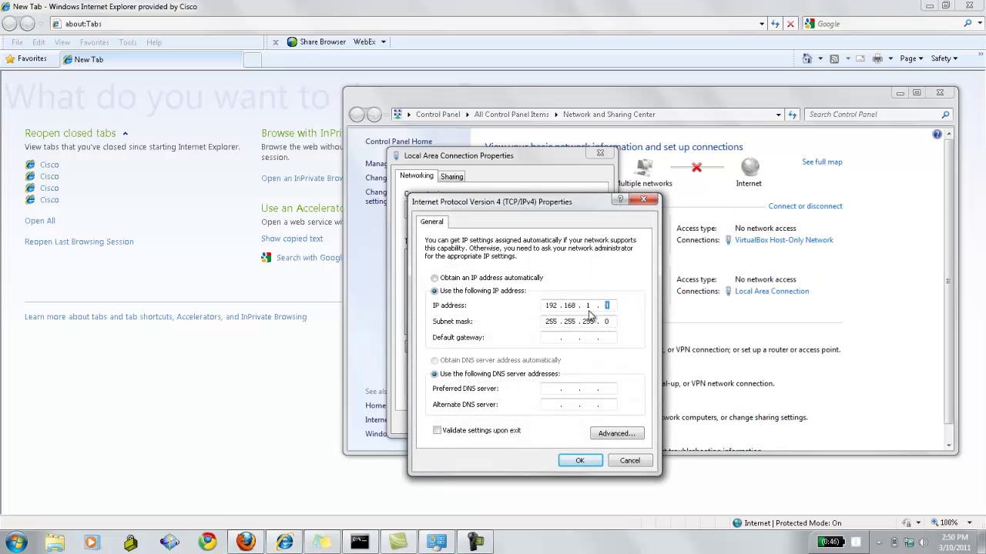
click(577, 462)
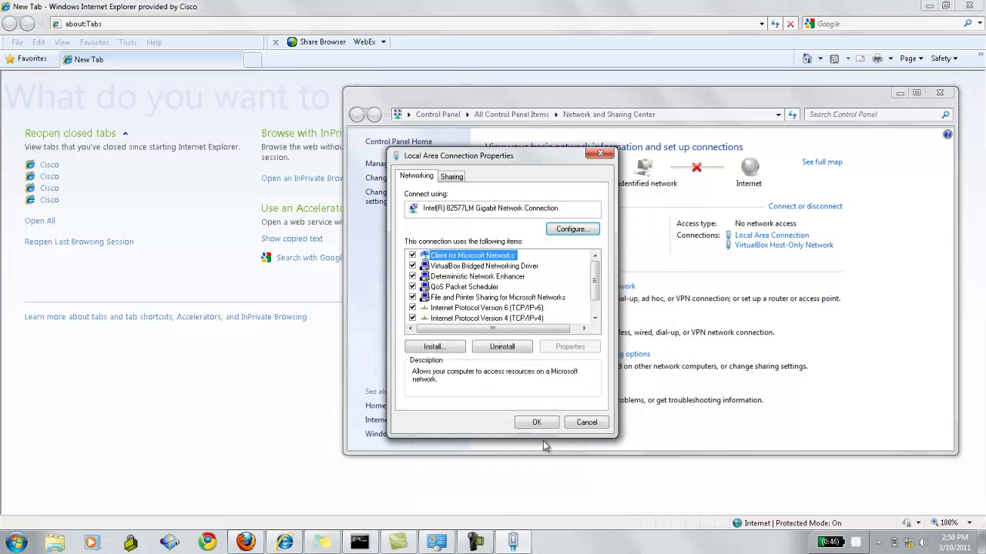
click(537, 423)
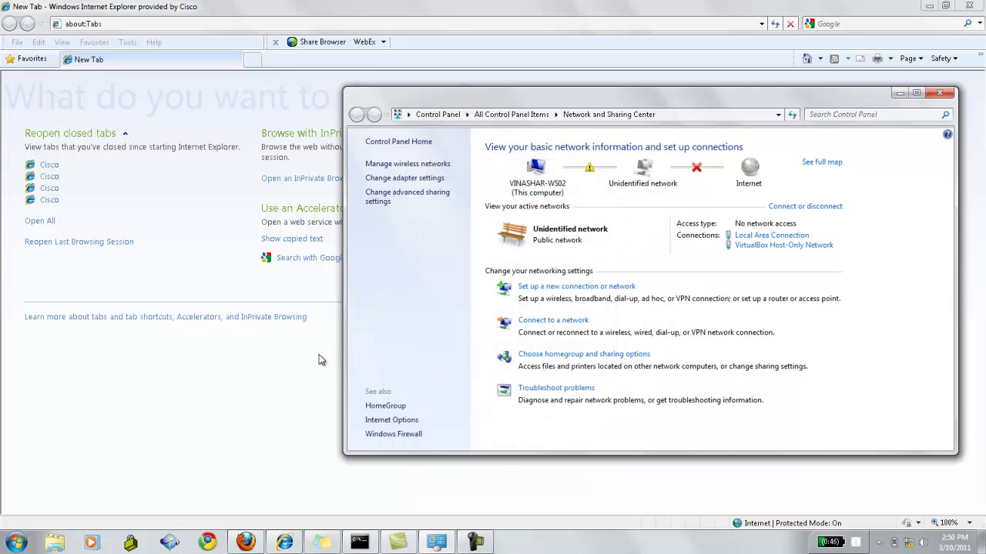
click(287, 359)
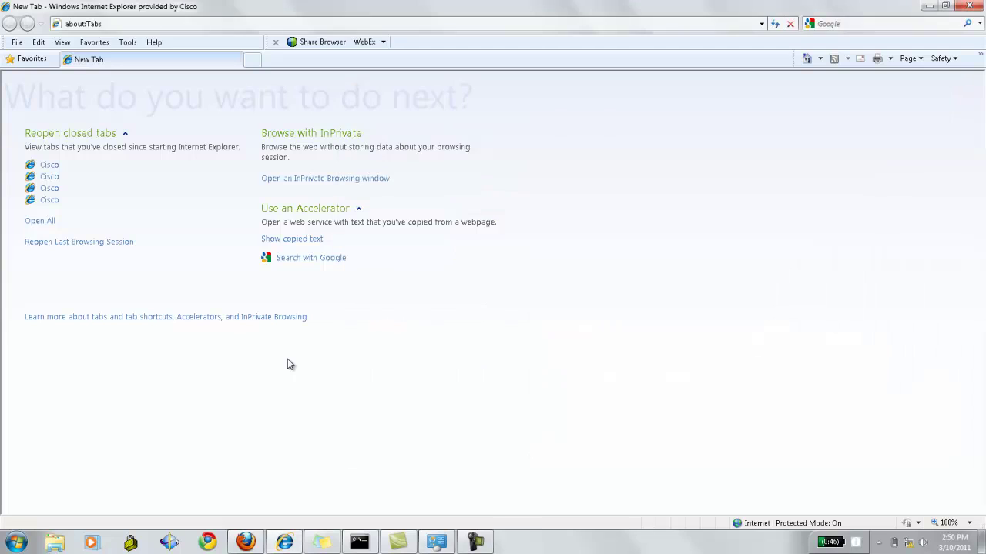
click(231, 24)
text(httt)
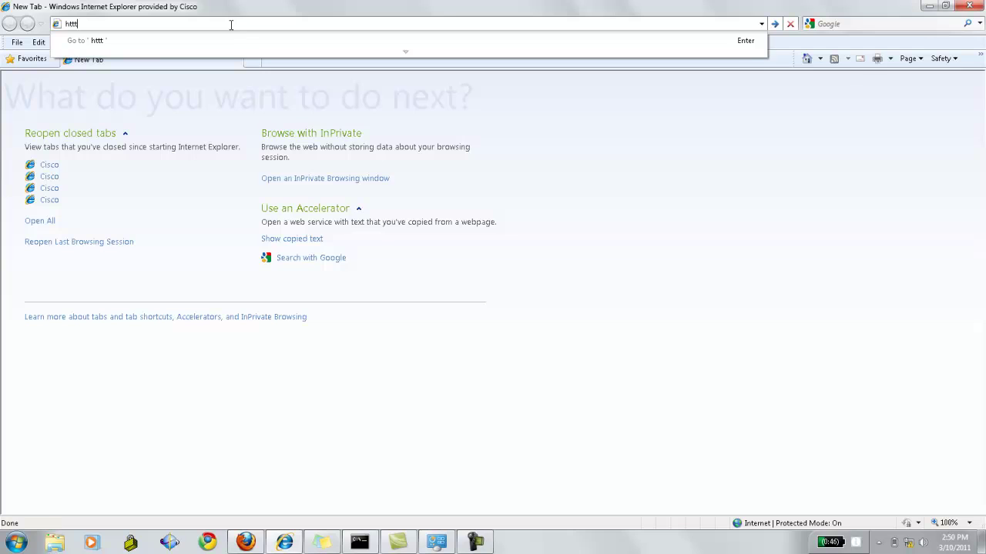
key(BackSpace)
text(p://192.168)
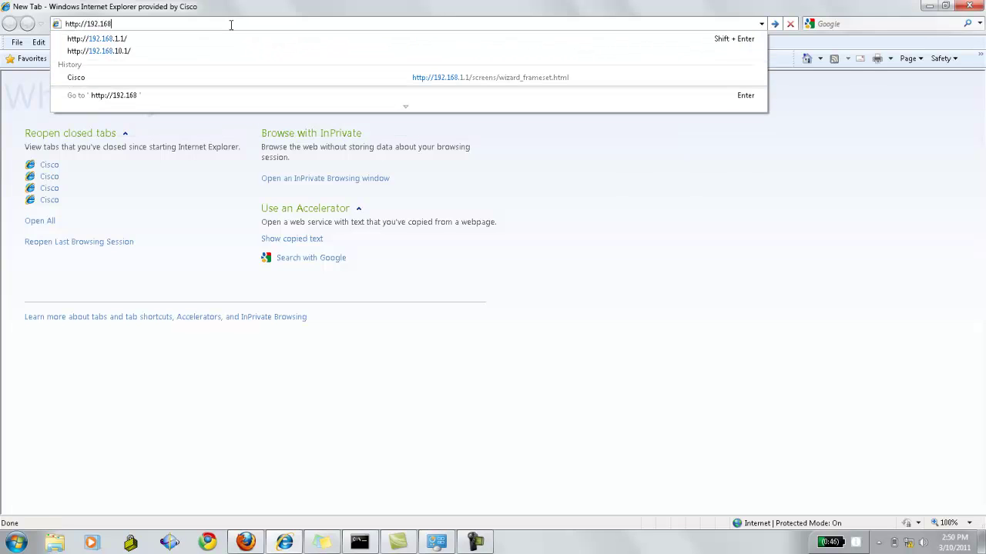
text(.1.1)
key(Return)
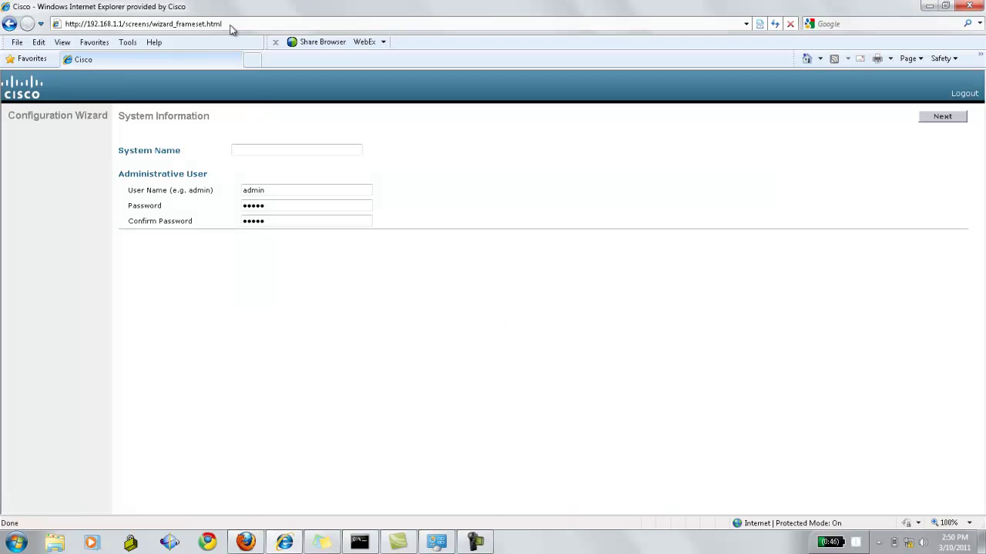
Enter system name 'Cisco Support Community' and user name admin, moving through both password fields
click(236, 149)
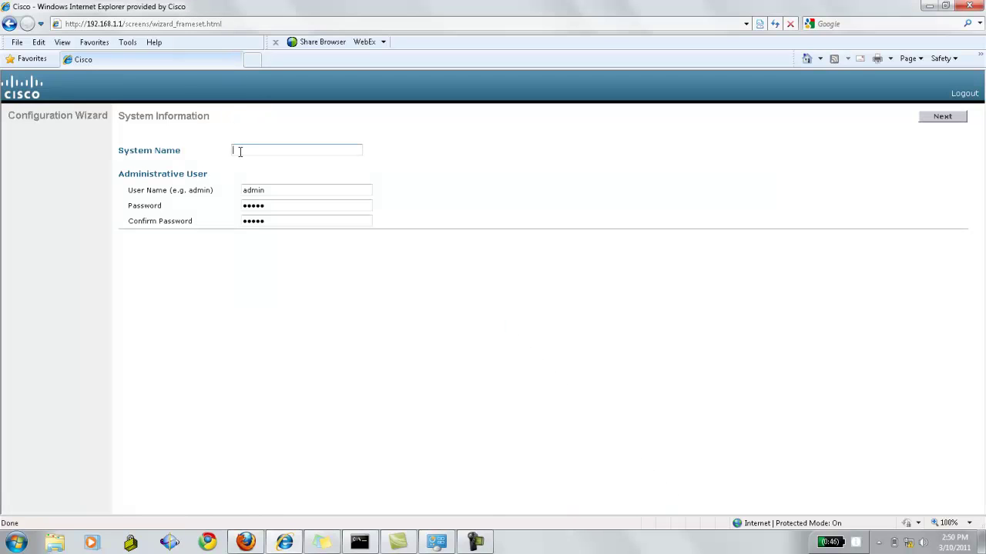
text(Cisco)
key(BackSpace)
text(co Support Community)
key(Tab)
text(admin)
key(Tab)
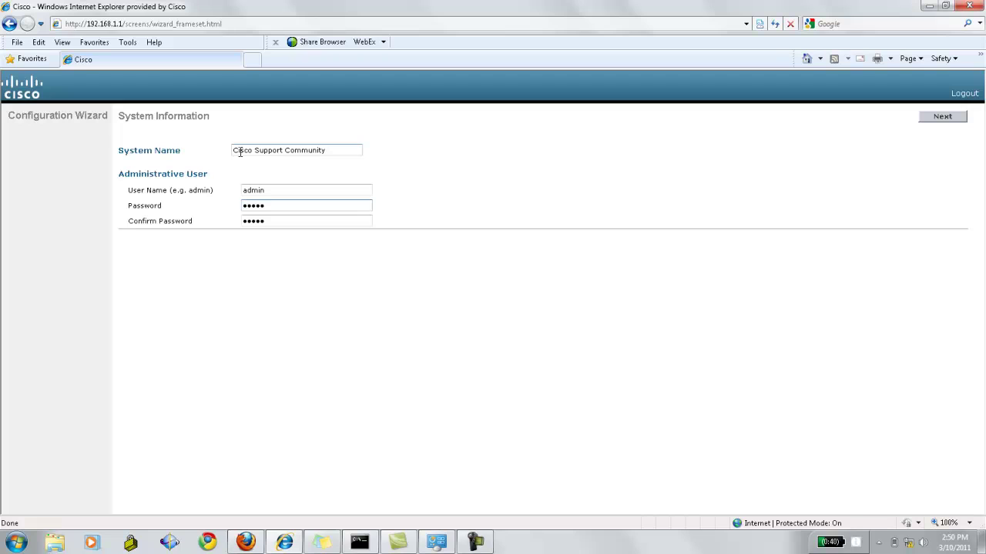
key(Tab)
key(Tab)
Set SNMP v1, v2c and v3 modes all to Disable and continue
click(954, 122)
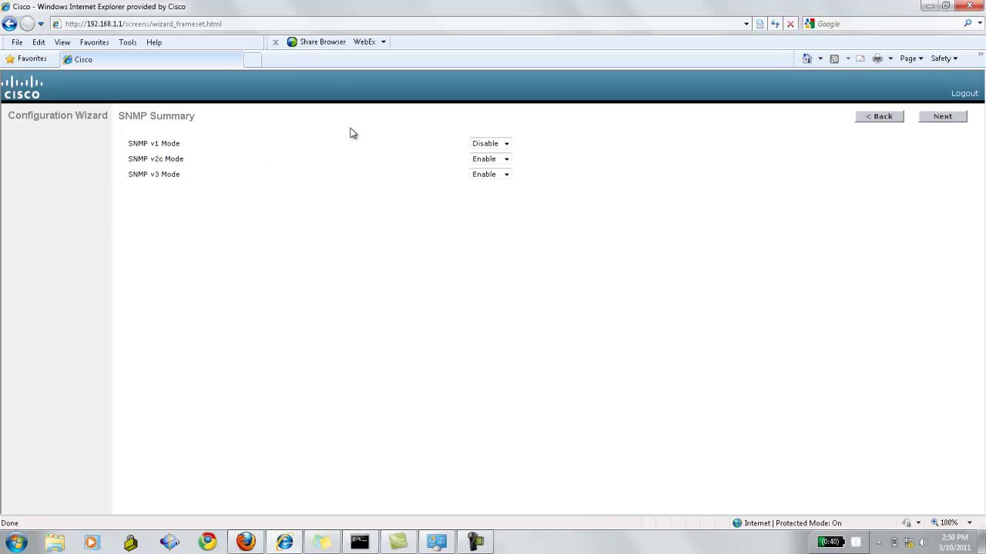
click(506, 144)
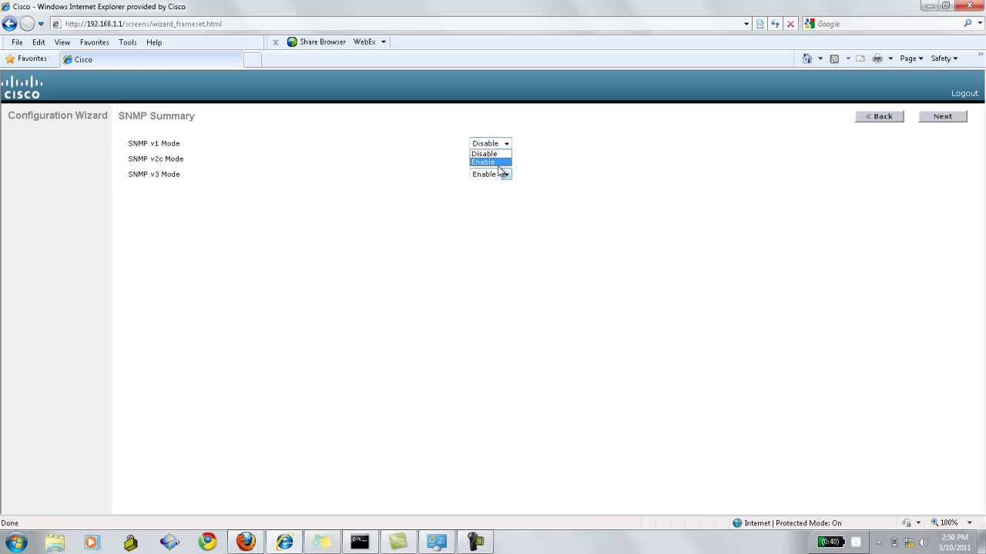
click(498, 163)
click(506, 145)
click(501, 154)
click(506, 159)
click(501, 170)
click(505, 175)
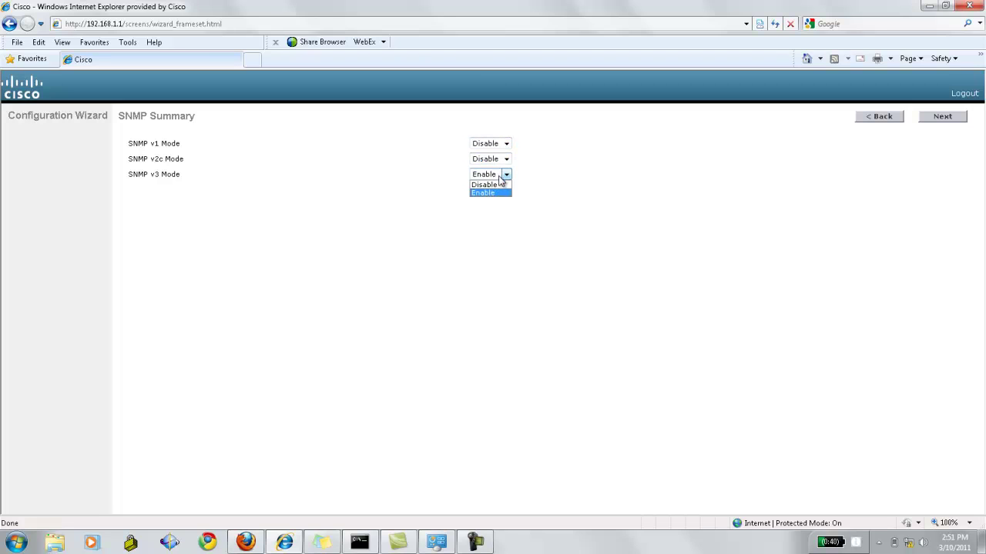
click(504, 186)
click(945, 117)
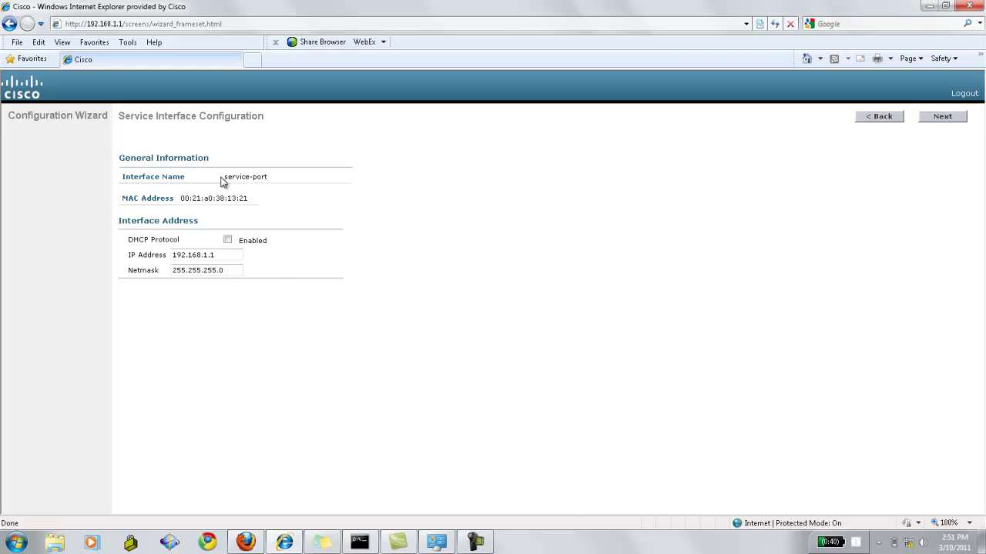
Leave service-port DHCP off and re-enter the IP address 192.168.1.1
drag(271, 178, 219, 167)
double_click(184, 175)
triple_click(205, 198)
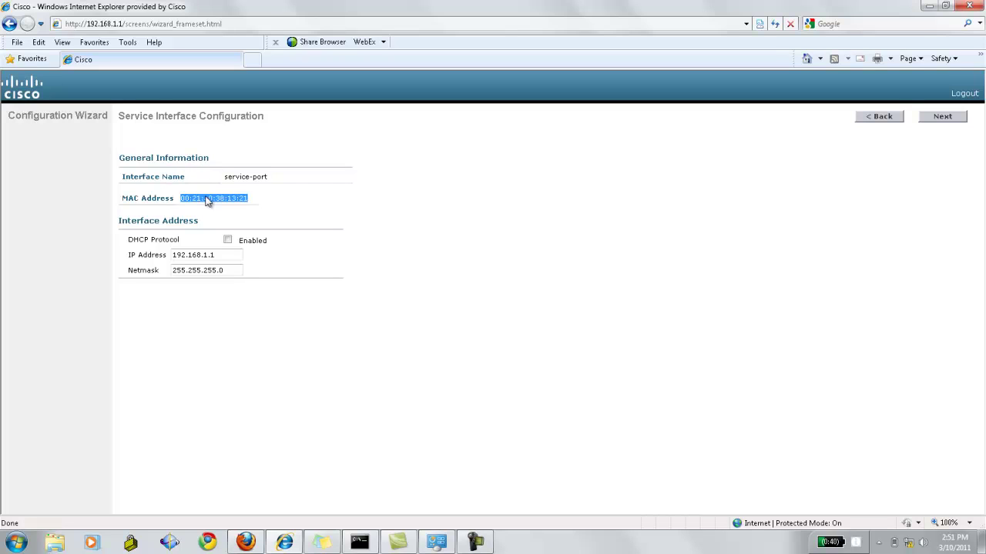
click(228, 242)
drag(226, 255, 131, 256)
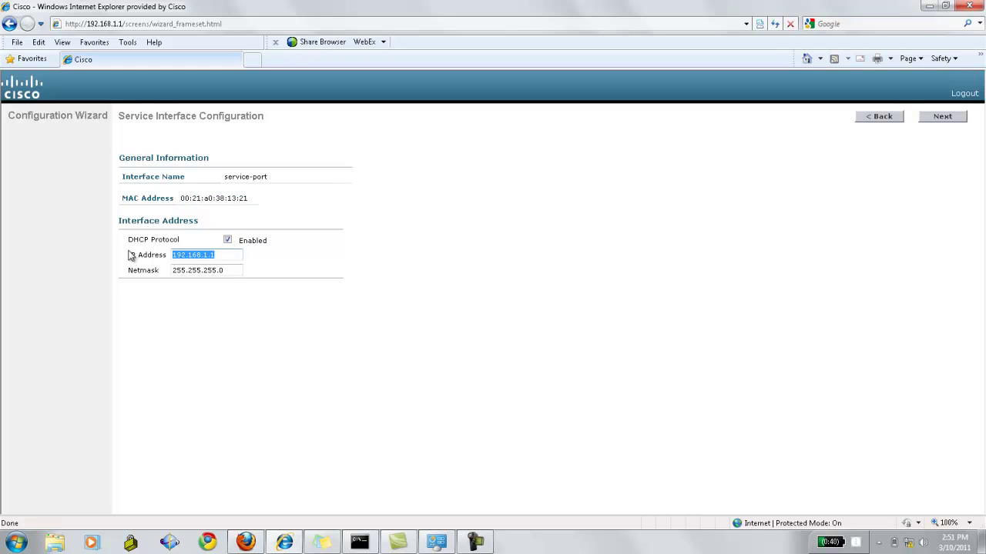
key(Delete)
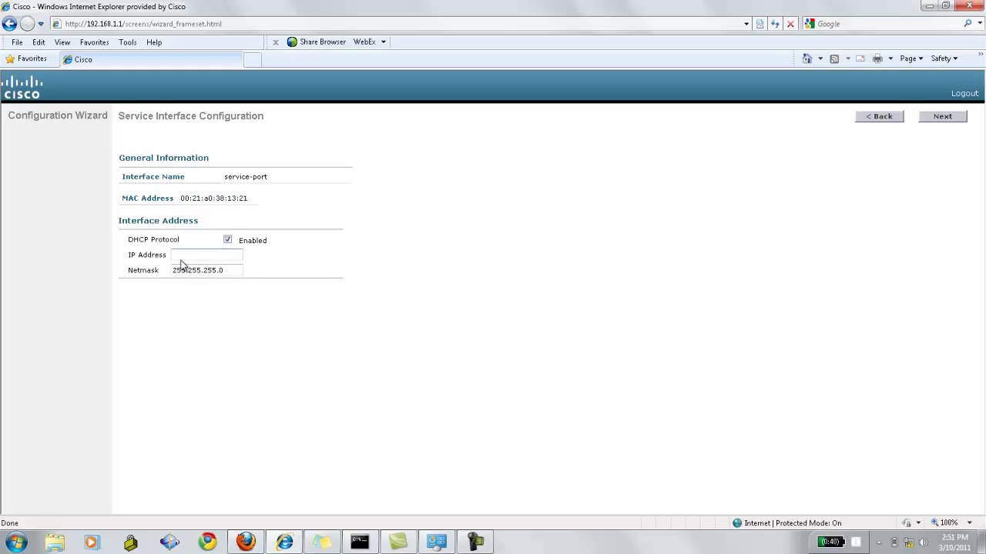
drag(217, 271, 230, 269)
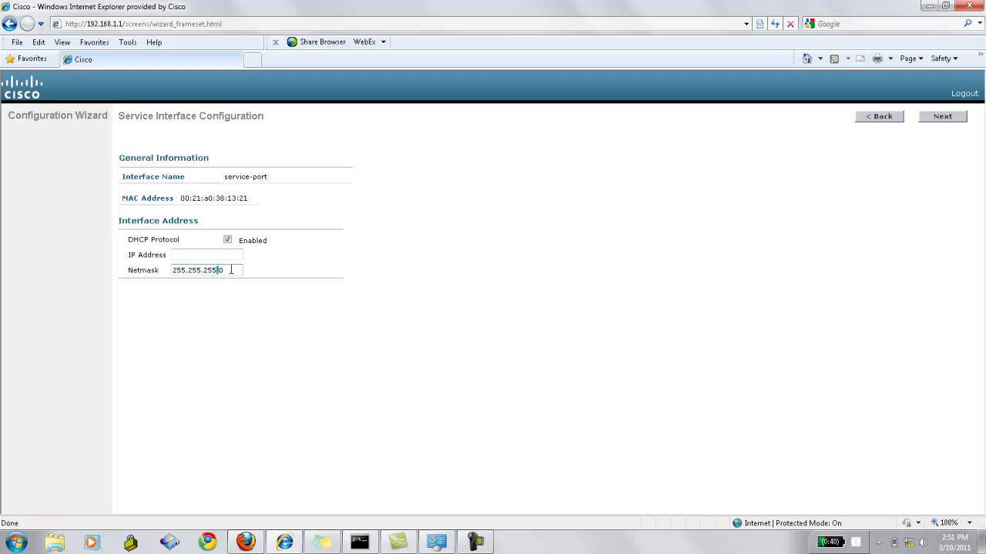
click(228, 255)
click(227, 240)
click(230, 257)
text(192.168.1.1)
click(942, 118)
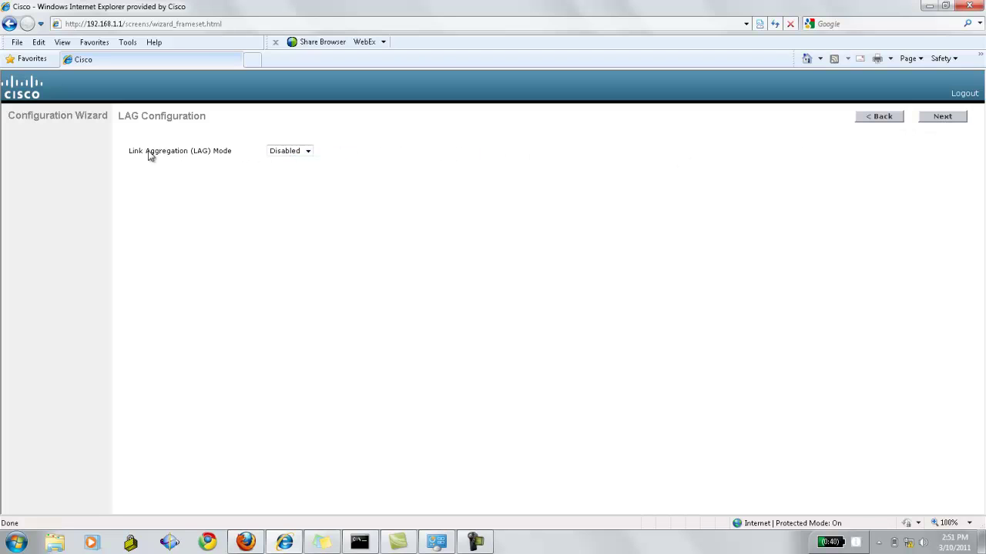
Leave the LAG mode set to Disabled and continue
drag(129, 153, 247, 156)
click(281, 153)
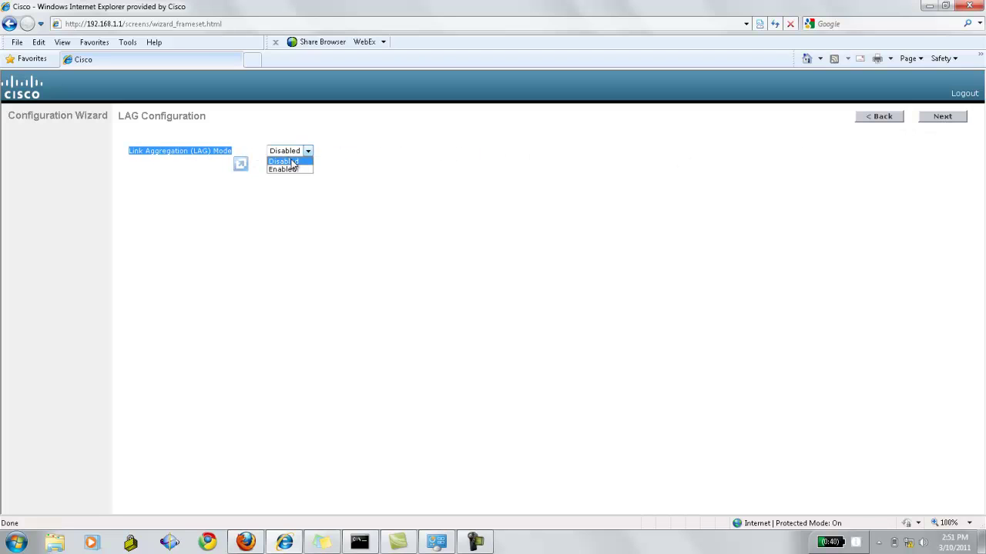
click(334, 167)
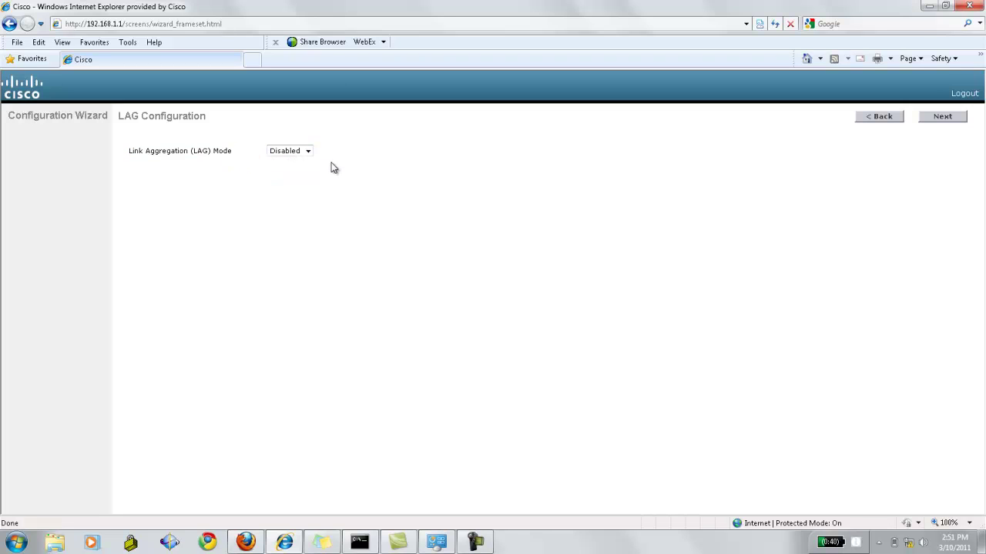
click(940, 117)
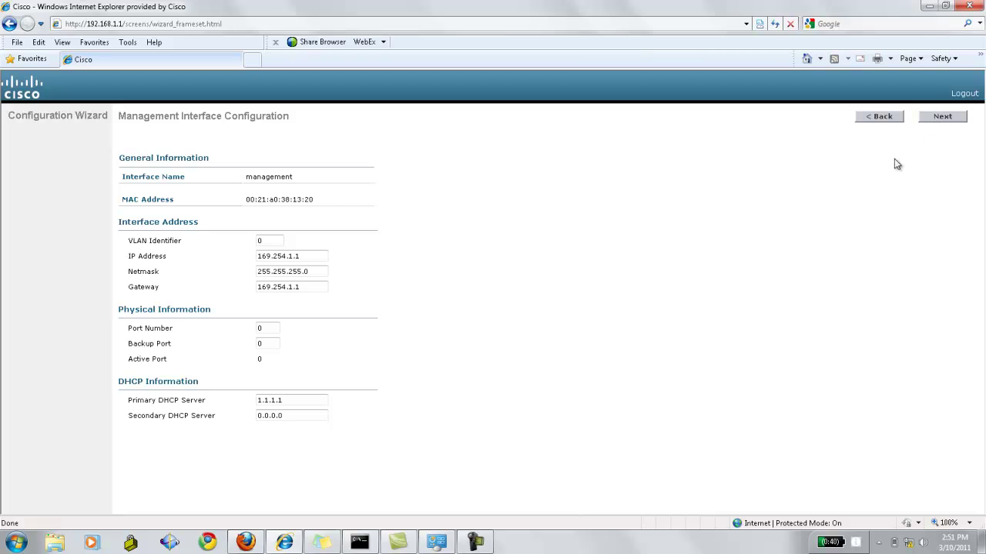
Keep management VLAN identifier 0 and set the management IP to 209.165.200.225
double_click(266, 178)
double_click(266, 200)
drag(265, 240, 242, 243)
text(1)
key(BackSpace)
text(0)
key(Tab)
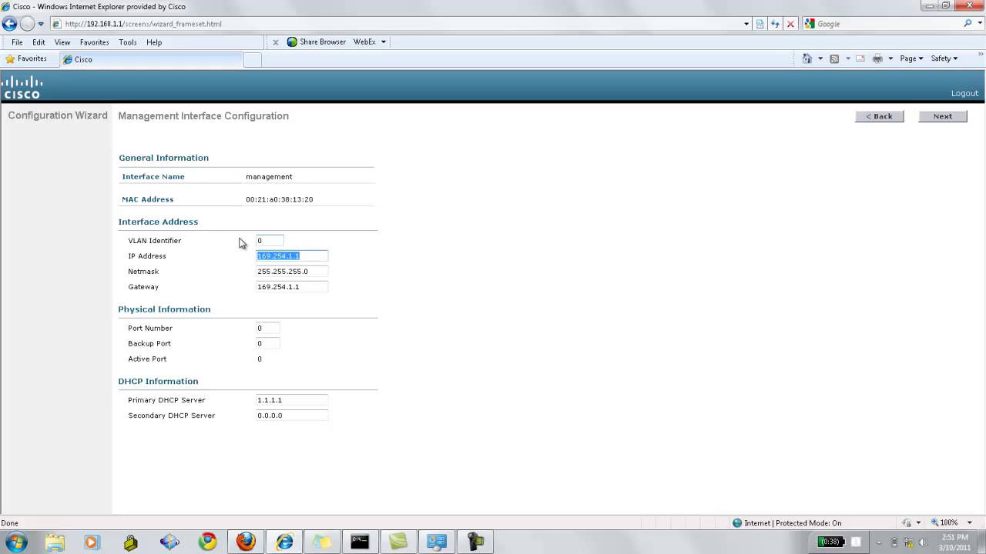
text(209.165.200.225)
Set netmask 255.255.255.224, gateway 209.165.200.224 and port number 1, then continue
key(Tab)
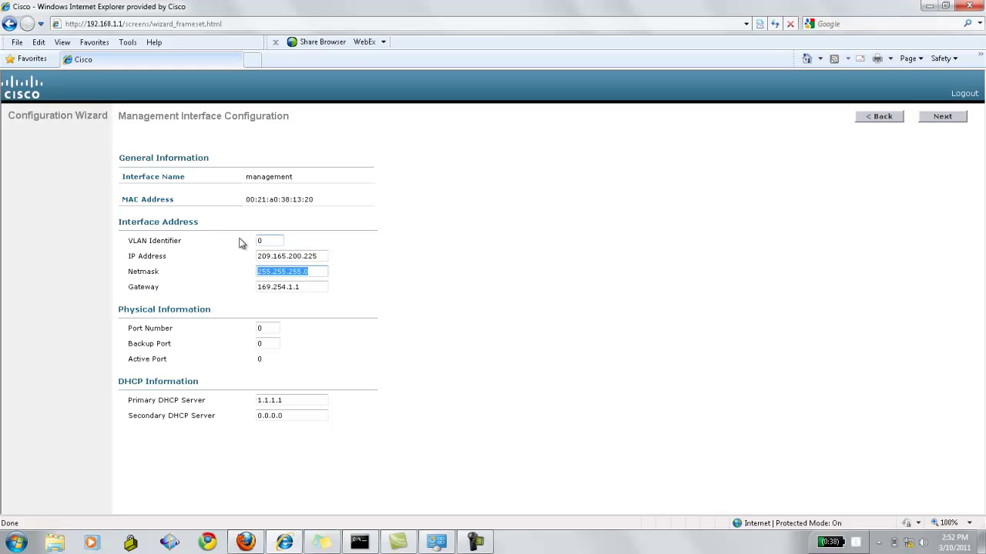
key(End)
key(BackSpace)
text(224)
key(Tab)
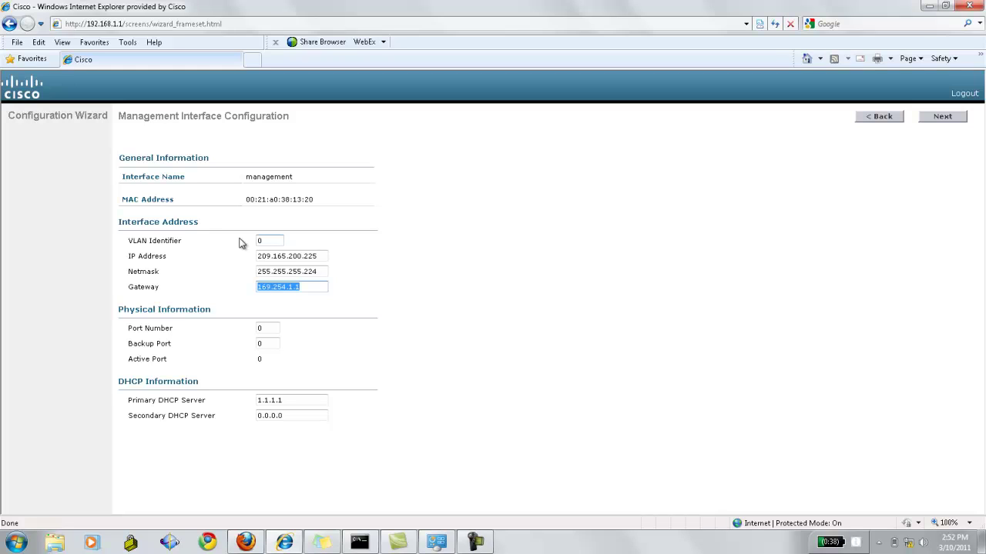
text(209.165.200.224)
key(Tab)
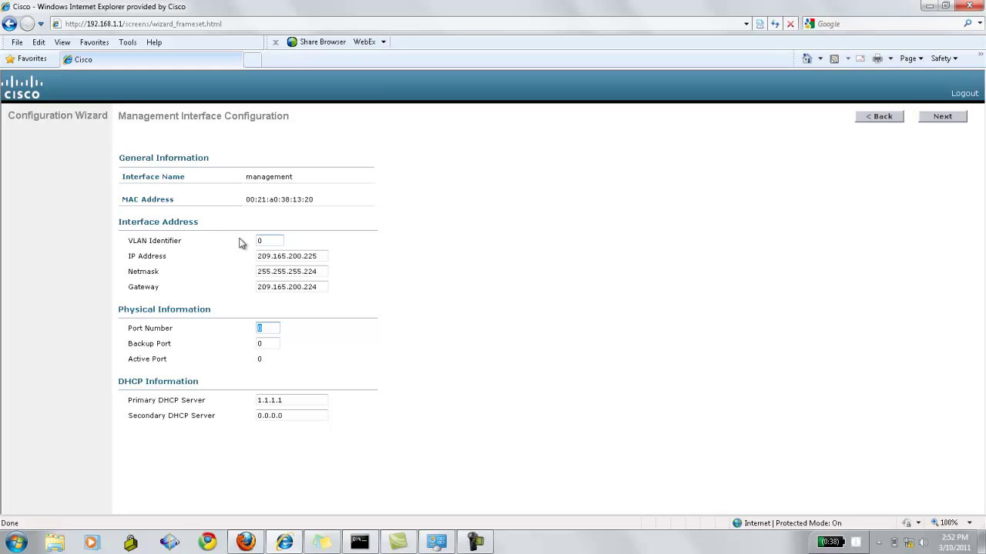
text(1)
key(Tab)
key(Tab)
key(Tab)
key(Tab)
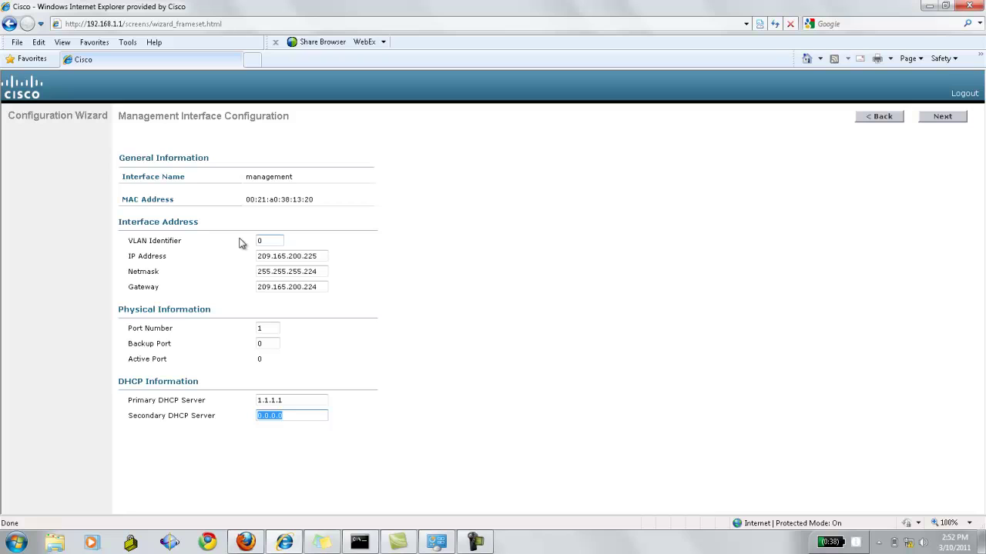
click(930, 116)
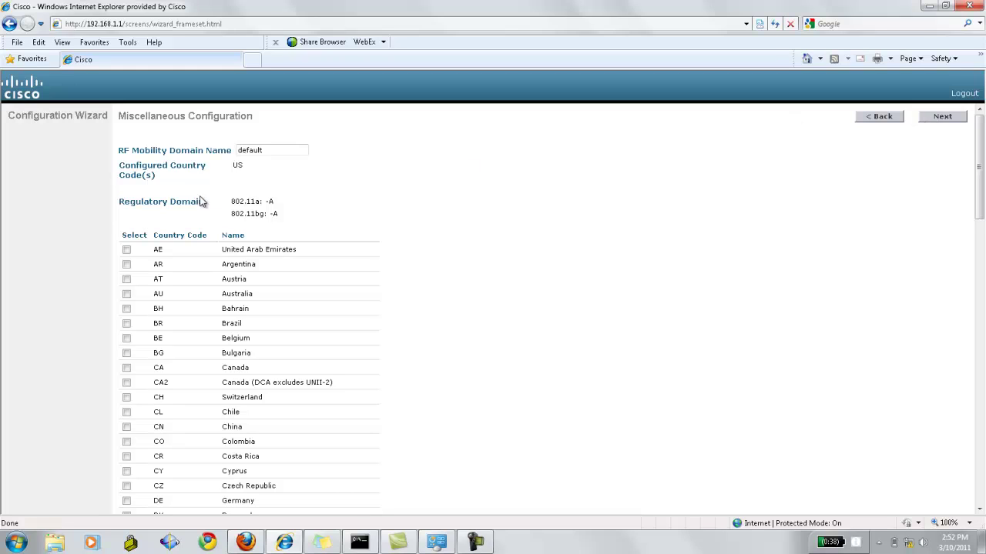
Review the default mobility domain name and the 802.11a/bg regulatory domain values
double_click(253, 152)
click(233, 164)
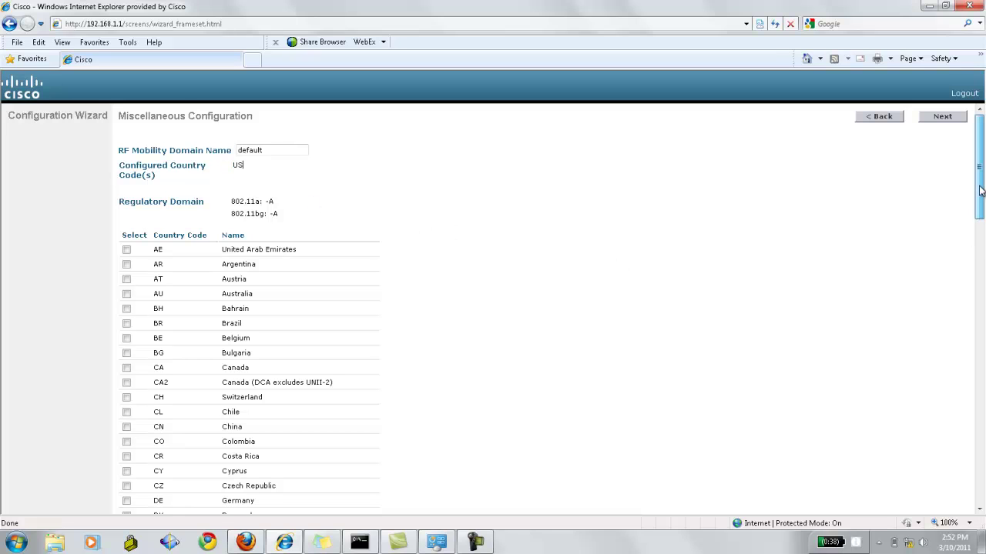
drag(980, 191, 980, 203)
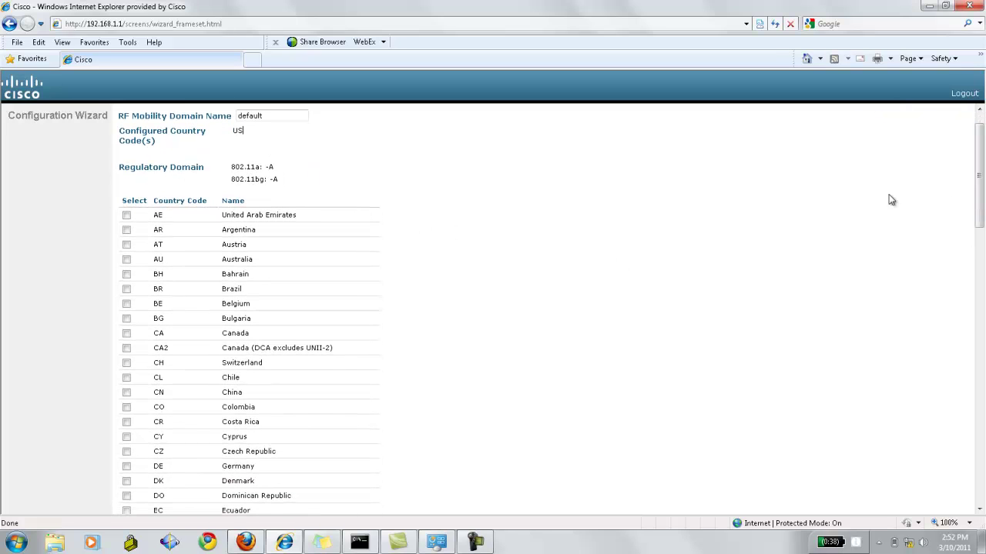
drag(117, 176, 279, 190)
click(279, 183)
double_click(276, 182)
drag(233, 173, 264, 179)
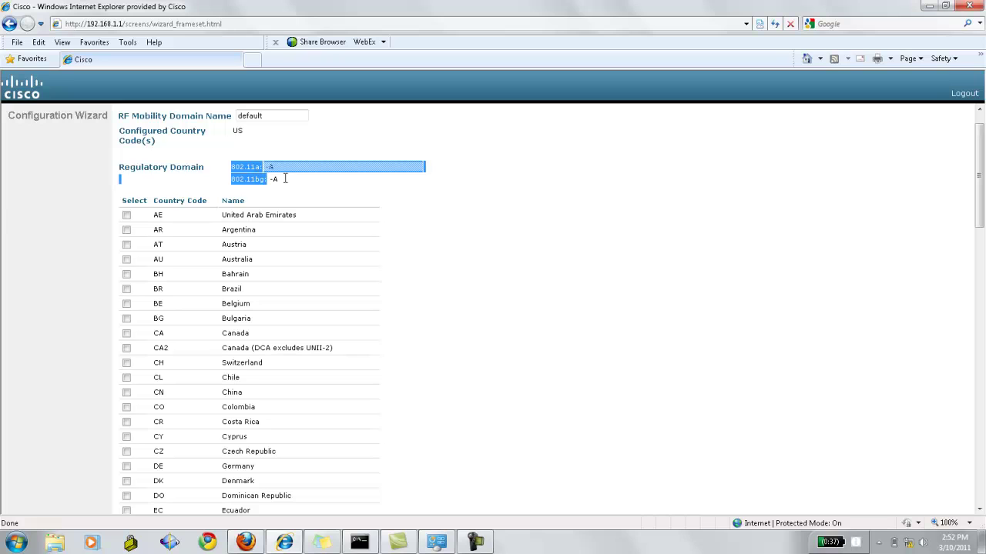
click(285, 181)
drag(980, 212, 981, 485)
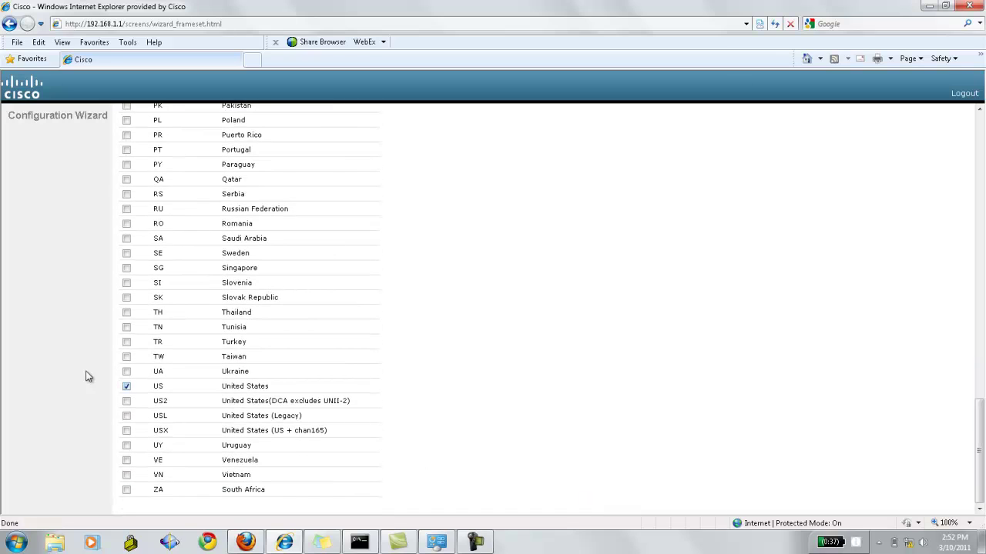
Keep the US country code checked and accept the compliance warning
double_click(161, 386)
triple_click(229, 386)
click(472, 408)
drag(981, 407, 982, 123)
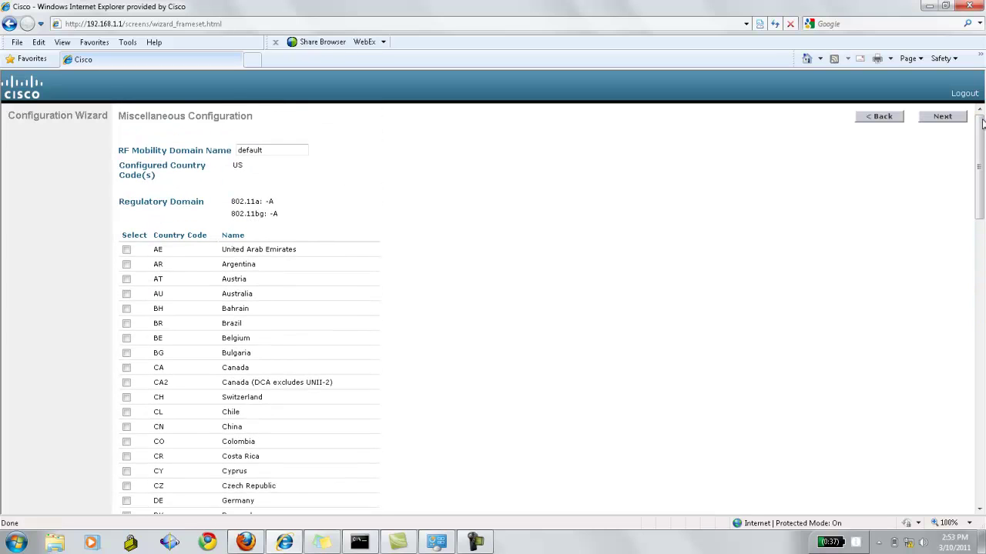
click(942, 118)
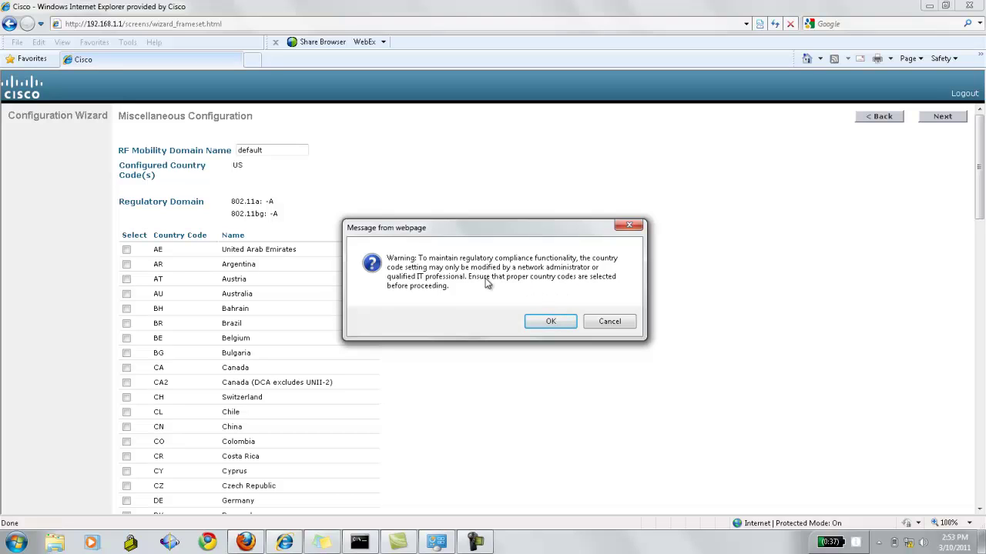
click(563, 325)
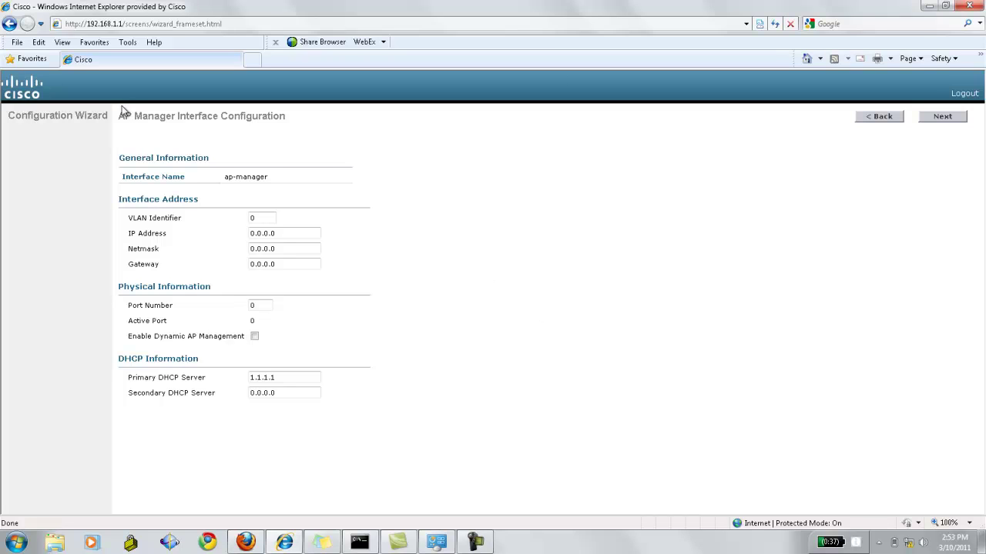
Set the ap-manager interface IP address to 209.165.200.226
drag(274, 180, 219, 186)
click(264, 218)
click(285, 232)
drag(288, 232, 225, 231)
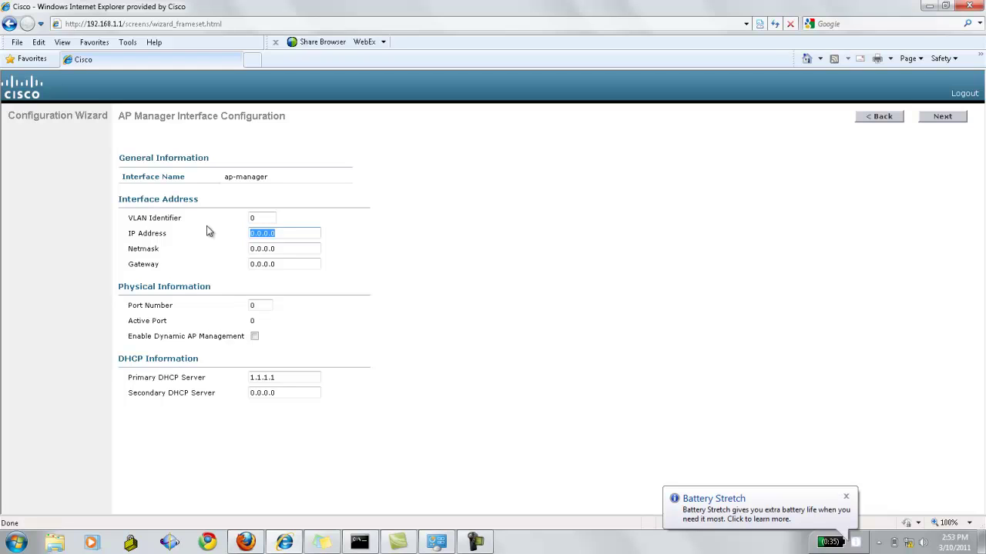
click(280, 263)
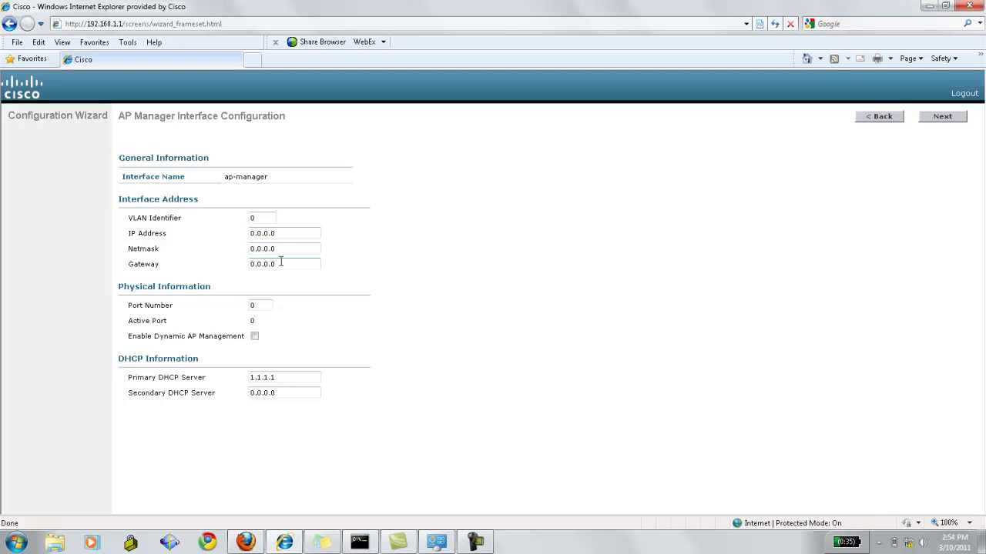
key(Tab)
key(Tab)
key(Tab)
key(Tab)
key(Tab)
key(Tab)
click(287, 238)
drag(289, 237, 212, 233)
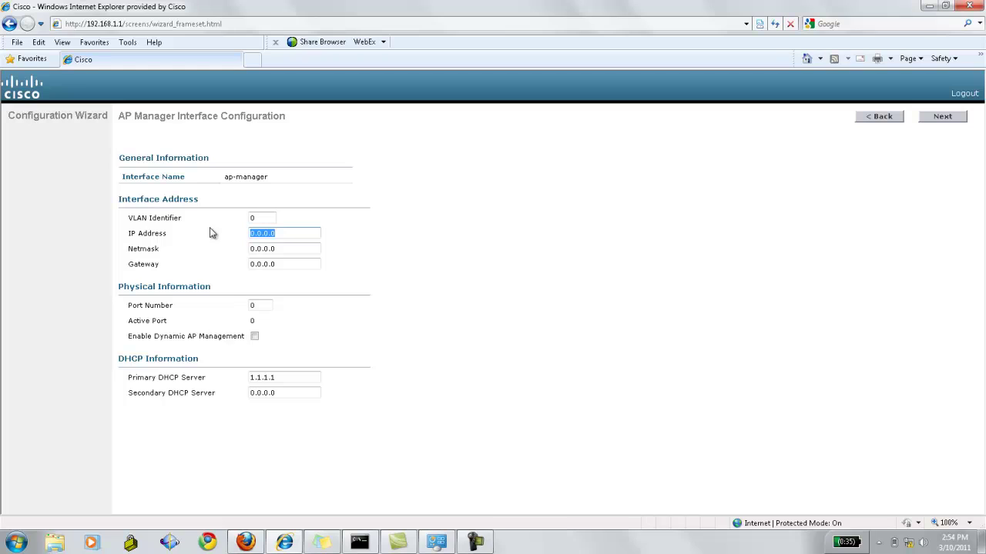
text(209.165.200.226)
Enter ap-manager netmask 25.255.255.224 and gateway 209.165.200.224, then continue
key(Tab)
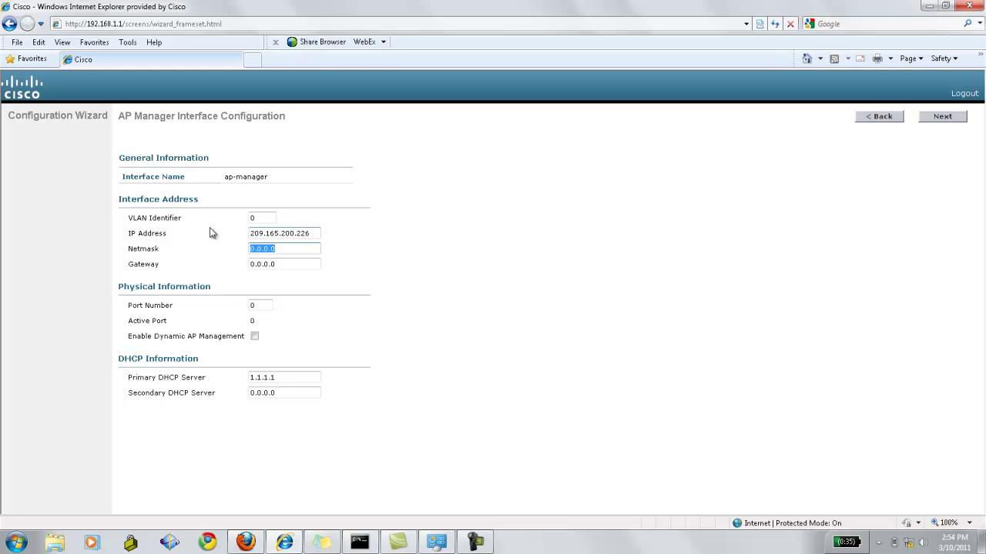
text(25.255.255.224)
key(Tab)
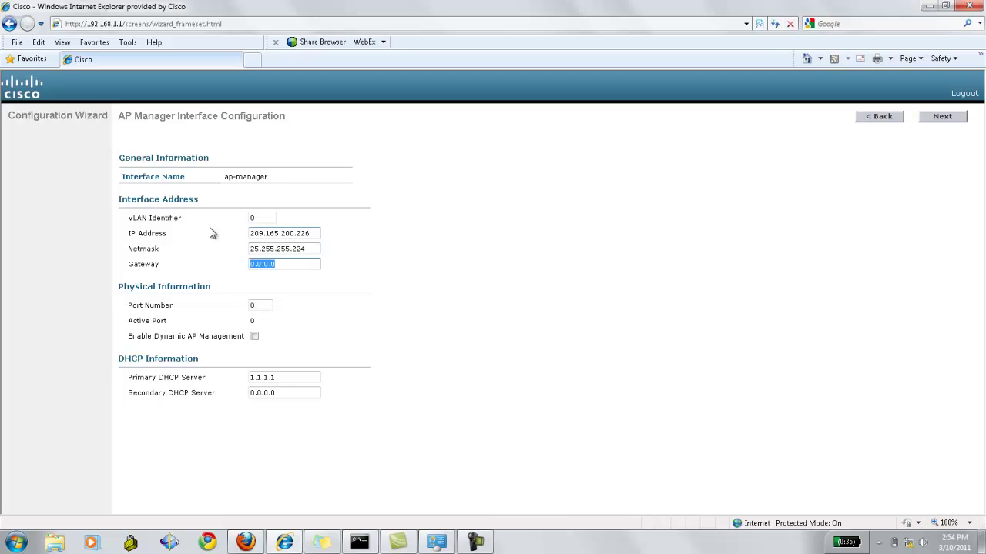
text(209.165.200.226)
key(BackSpace)
text(4)
key(Tab)
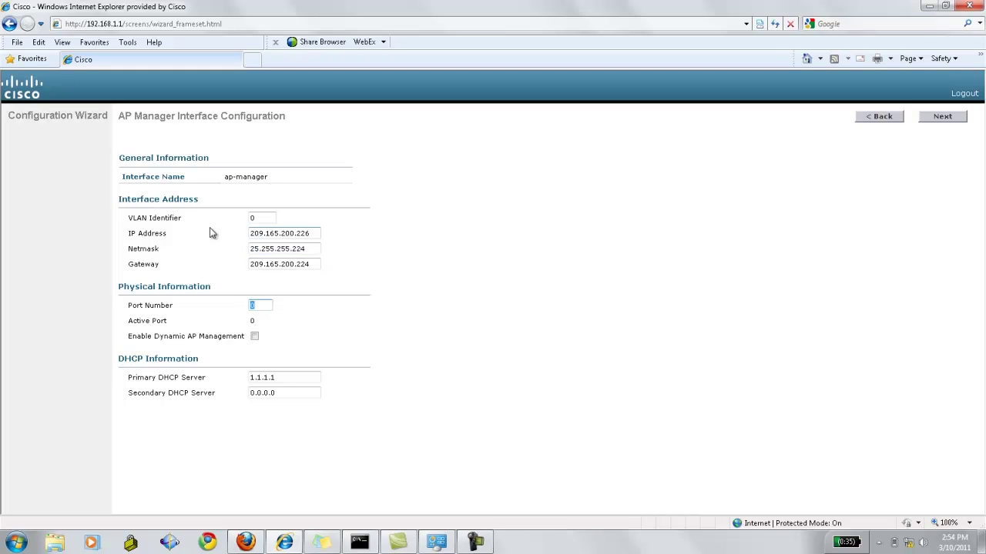
key(Tab)
key(Tab)
key(Tab)
key(Tab)
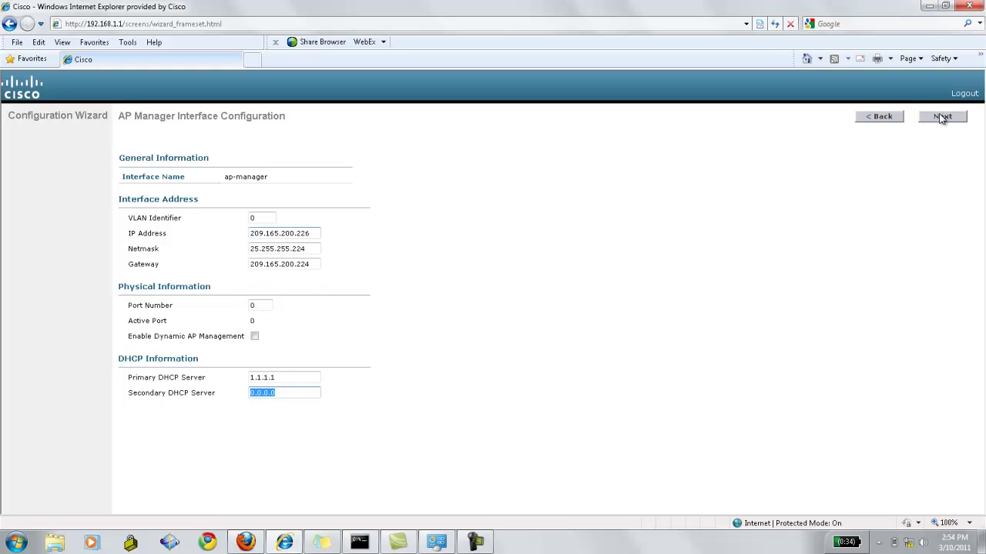
click(941, 118)
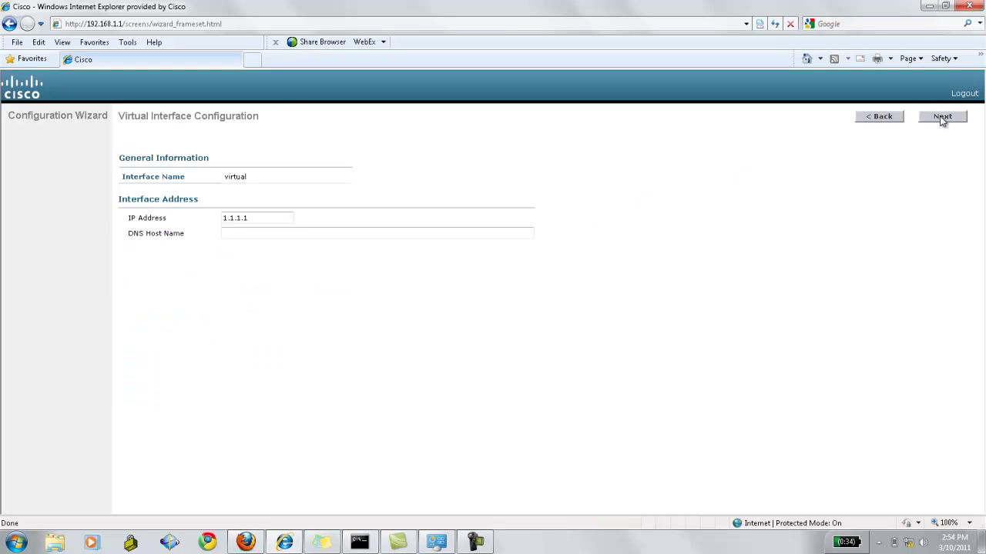
Keep the virtual interface IP at 1.1.1.1 with a blank DNS host name, then continue
double_click(237, 178)
key(Tab)
key(End)
key(BackSpace)
key(BackSpace)
key(BackSpace)
key(BackSpace)
key(BackSpace)
key(BackSpace)
text(2.2.2.2)
key(BackSpace)
key(BackSpace)
key(BackSpace)
key(BackSpace)
key(BackSpace)
key(BackSpace)
key(BackSpace)
text(1.1.1.1)
key(Tab)
click(943, 122)
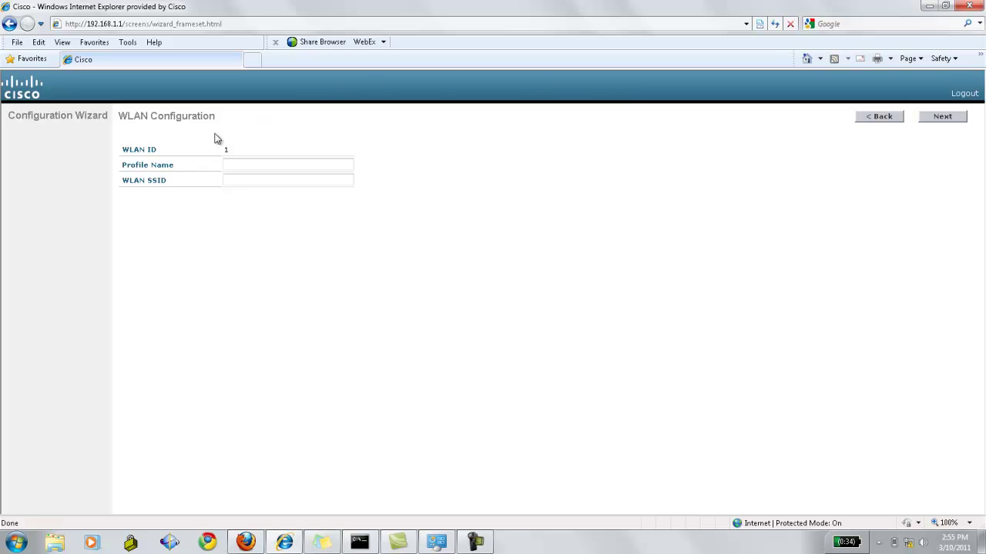
Give WLAN 1 profile name CSC and SSID 'Wireless Community', accepting the default WPA2 notice
click(240, 160)
text(CSG)
key(Tab)
text(Community)
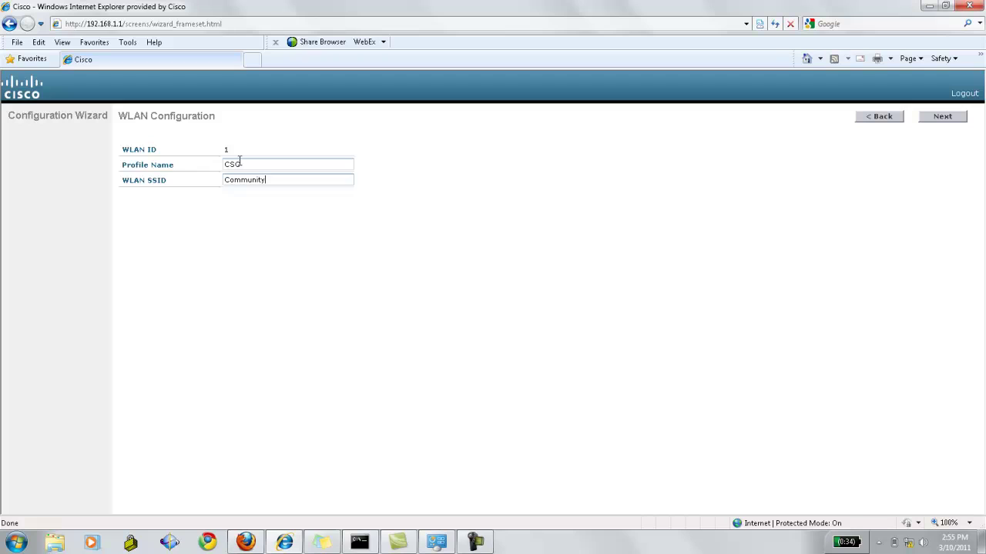
text(Wireless)
click(947, 117)
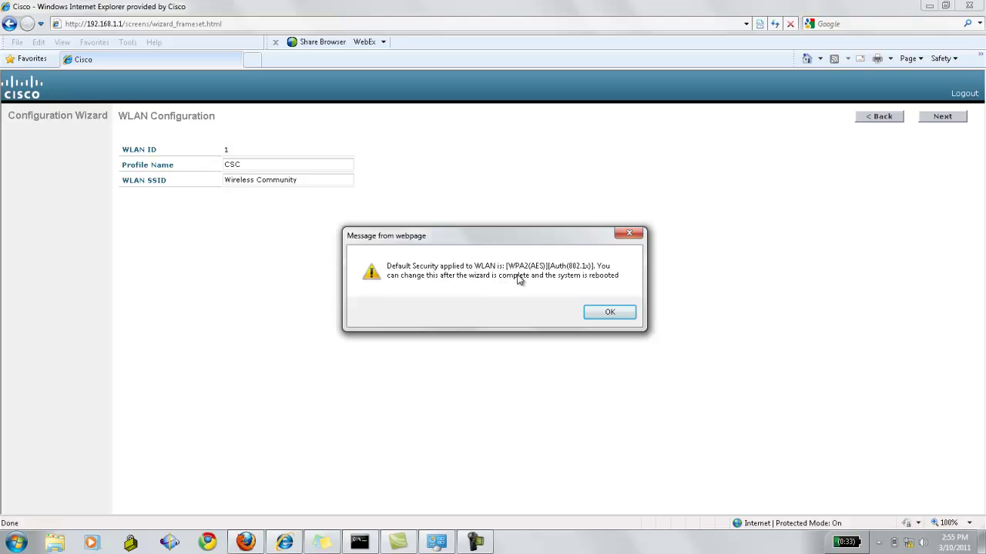
click(602, 312)
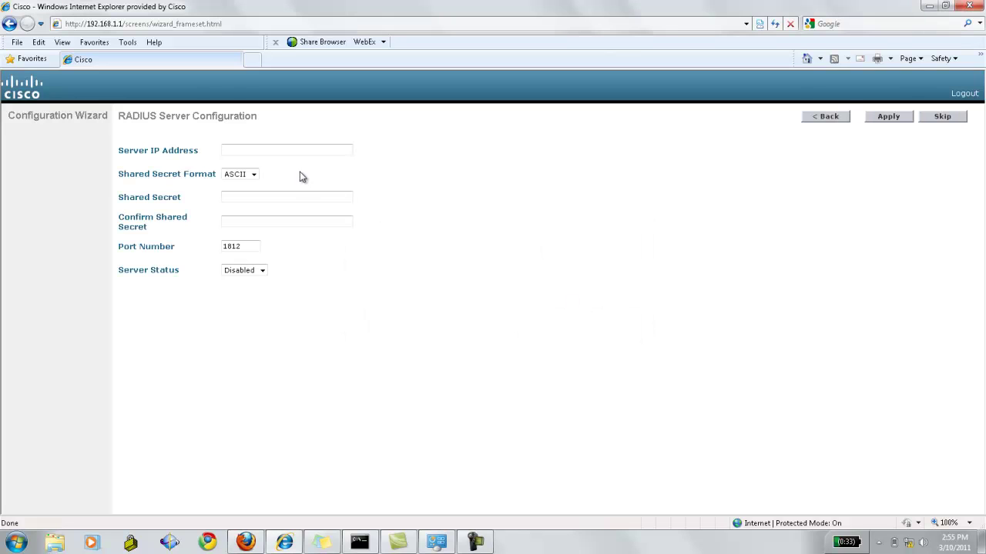
Enter 1.1.1.4 as the RADIUS server address, keeping the ASCII shared secret format
drag(120, 116, 258, 117)
click(224, 148)
text(1.1.1.4)
key(Tab)
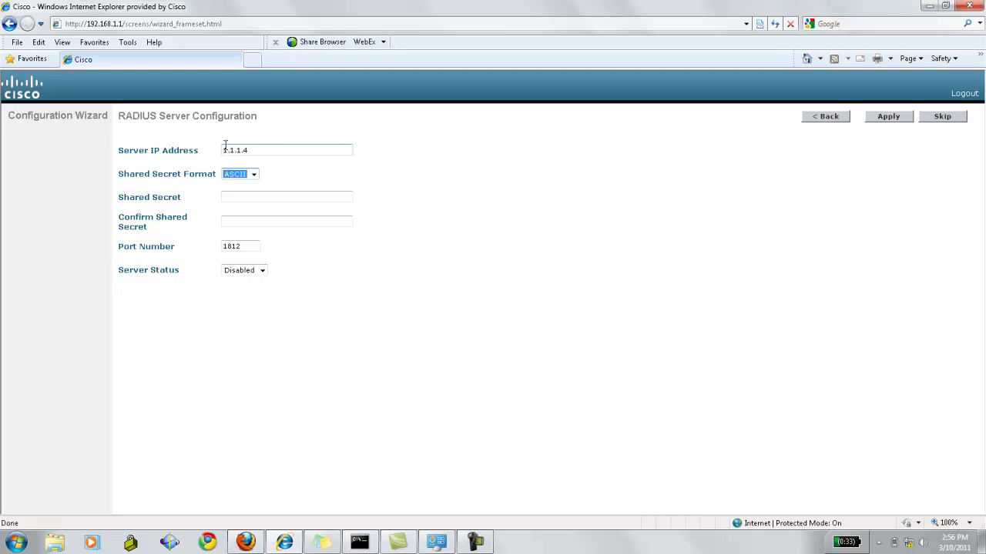
key(Down)
key(Up)
Enter and confirm the shared secret, keep port 1812 and status Disabled, and apply
key(Tab)
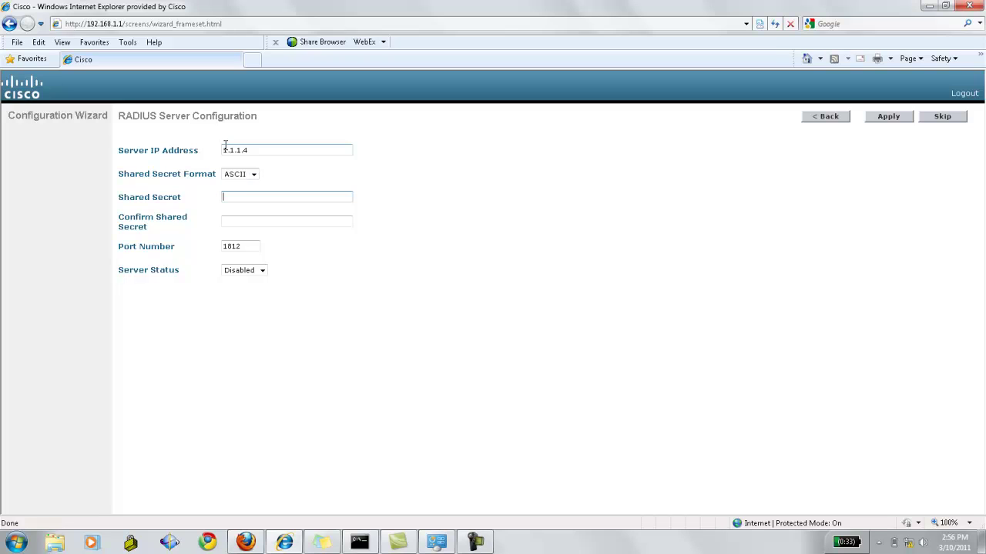
text(cisco)
key(Tab)
text(cisco)
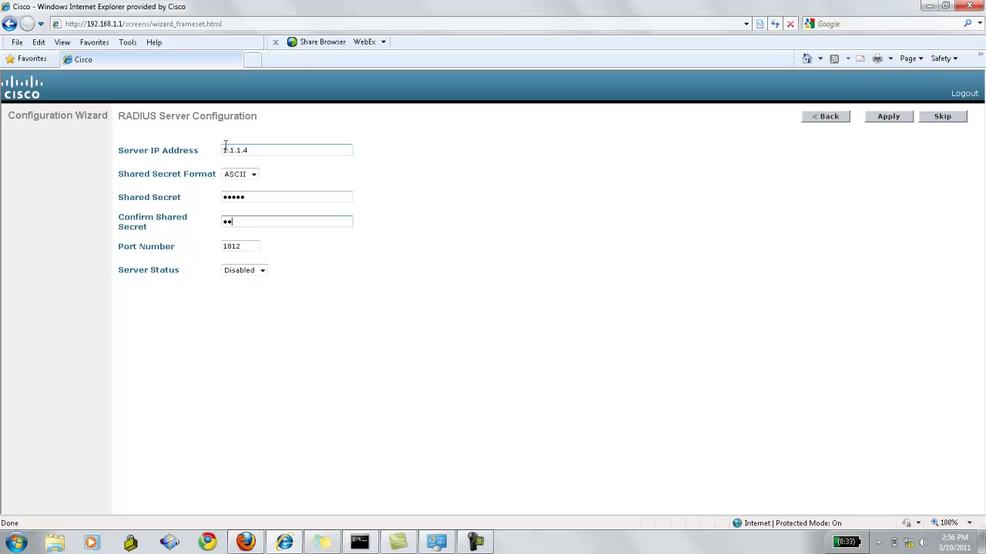
key(Tab)
key(Tab)
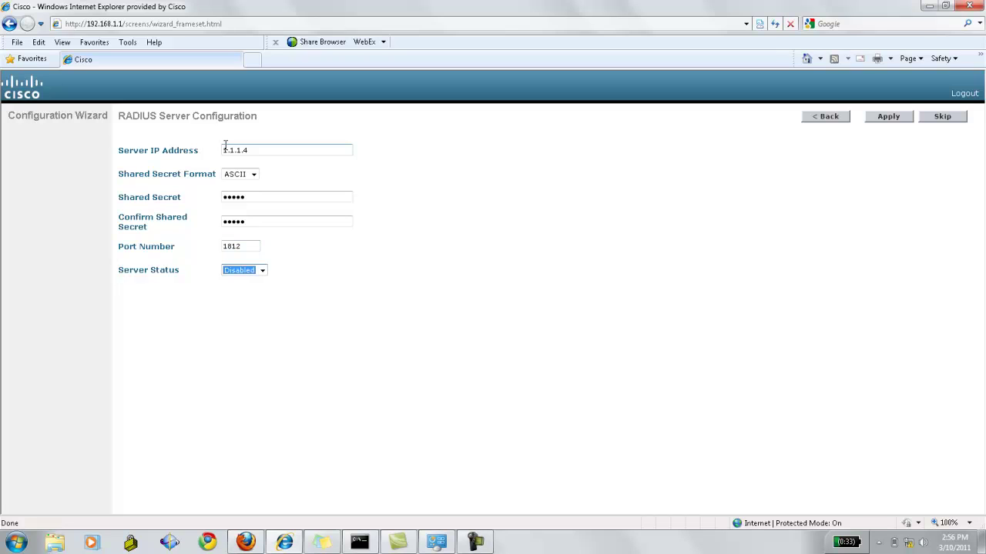
key(Down)
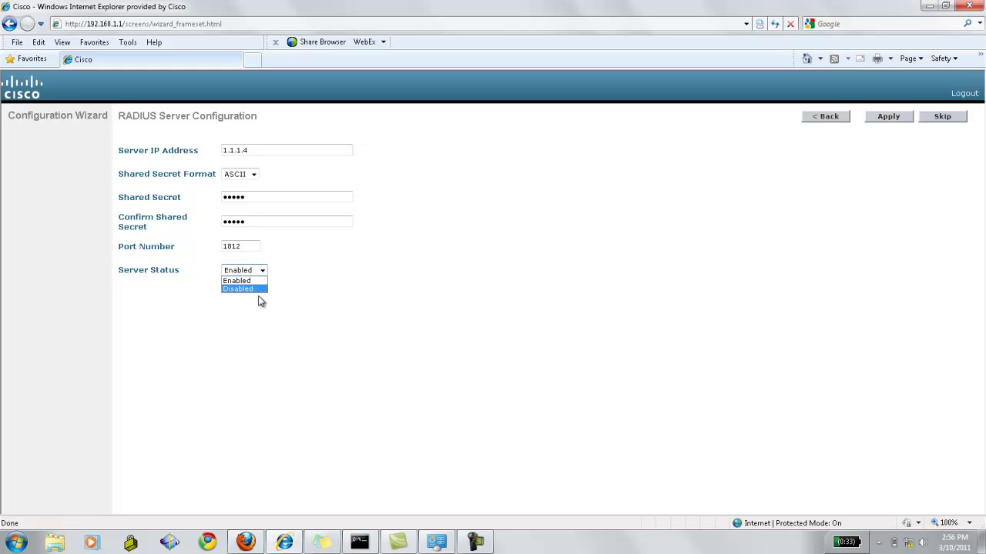
click(262, 288)
click(501, 297)
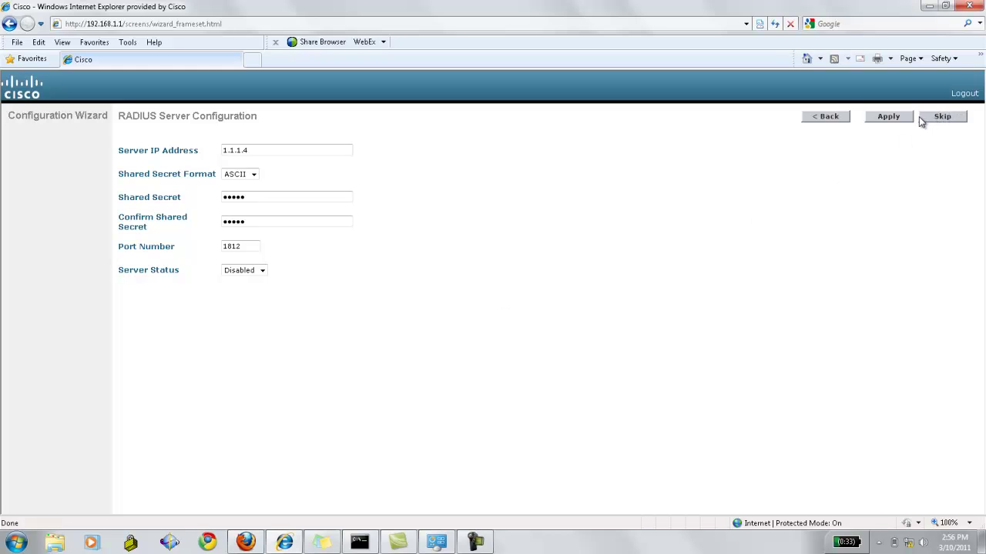
click(894, 119)
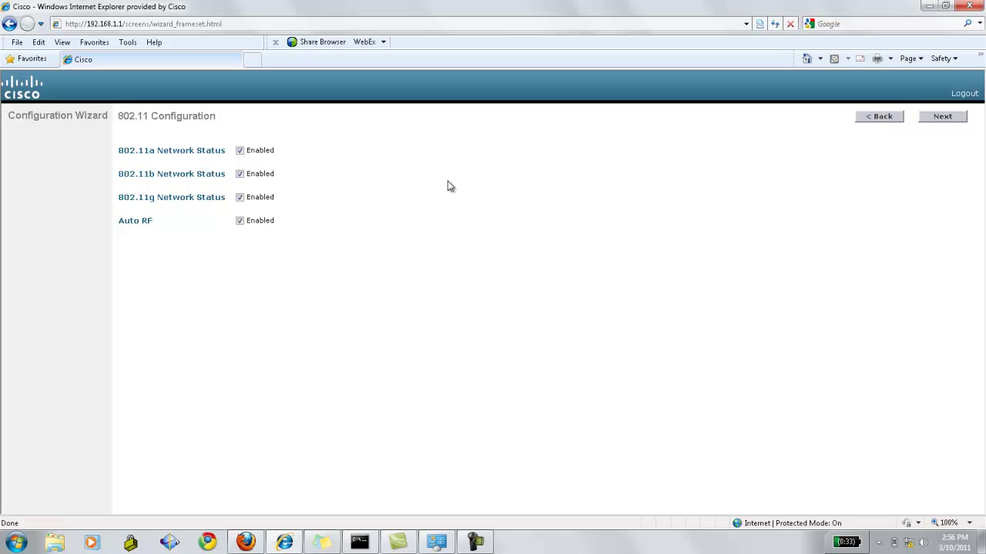
Leave 802.11a, 802.11b, 802.11g and Auto RF all Enabled and proceed to Set Time
drag(117, 150, 262, 204)
click(151, 175)
double_click(151, 174)
double_click(152, 197)
drag(119, 221, 153, 221)
drag(150, 222, 242, 224)
click(928, 122)
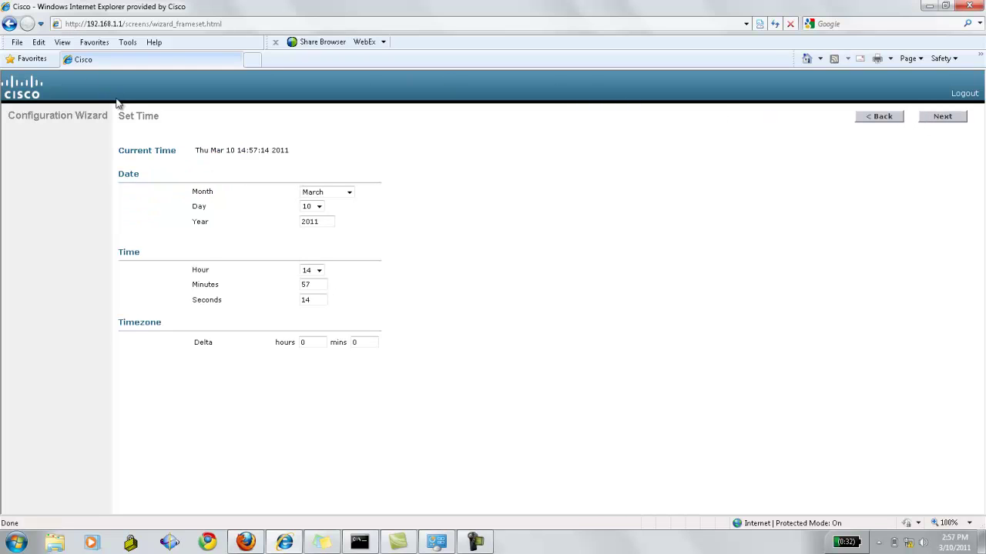
Review the controller's current time and keep March as the month
drag(119, 114, 160, 117)
click(159, 164)
drag(291, 152, 131, 137)
click(168, 182)
click(327, 193)
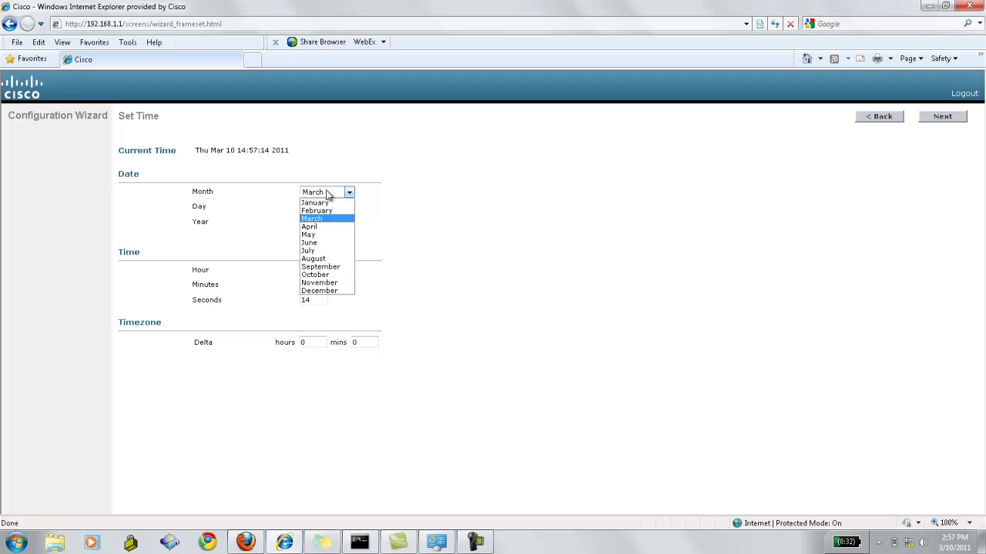
click(391, 191)
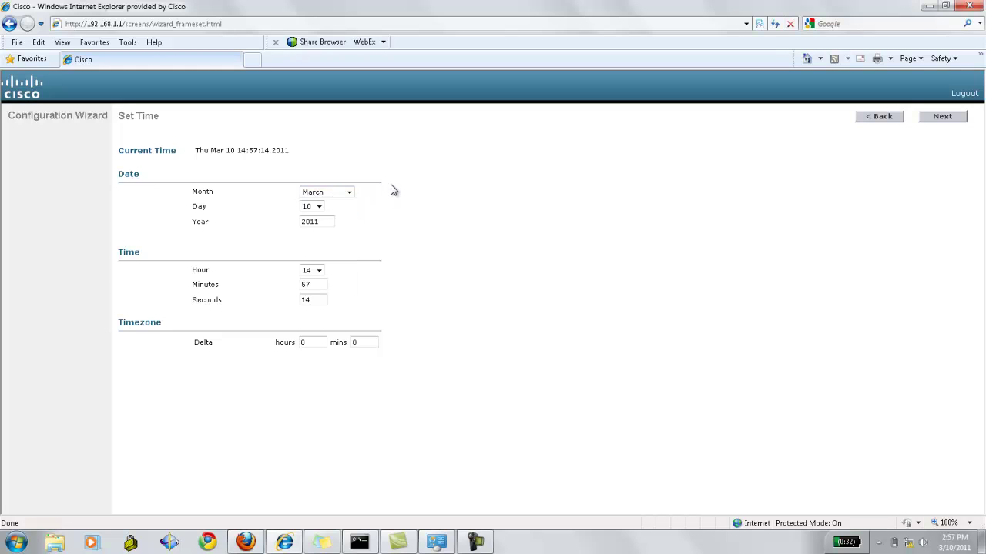
key(Tab)
key(Tab)
key(Tab)
key(Tab)
key(Tab)
key(Tab)
Leave the timezone delta at 0 hours 0 mins and finish the wizard
double_click(146, 323)
drag(146, 323, 324, 342)
double_click(204, 343)
key(Tab)
click(286, 342)
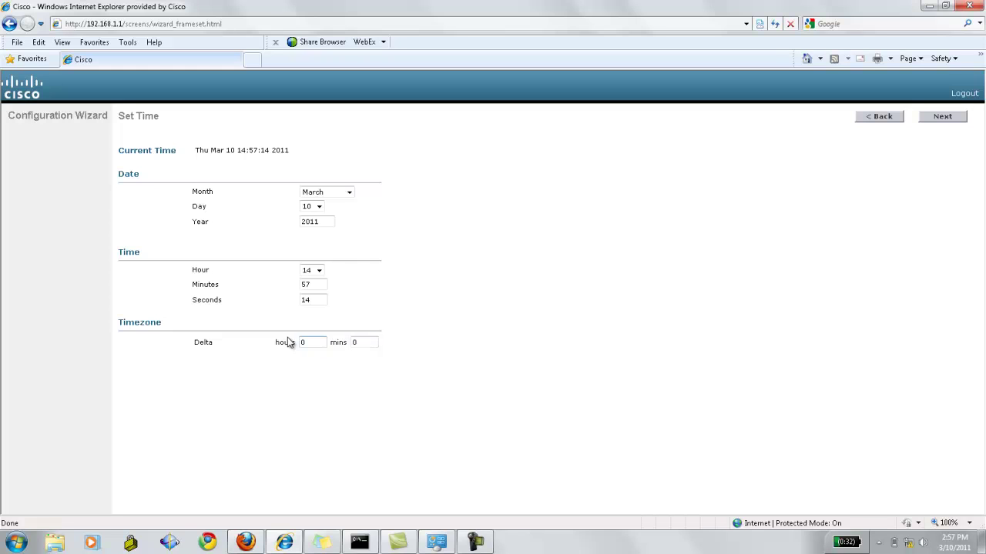
click(940, 121)
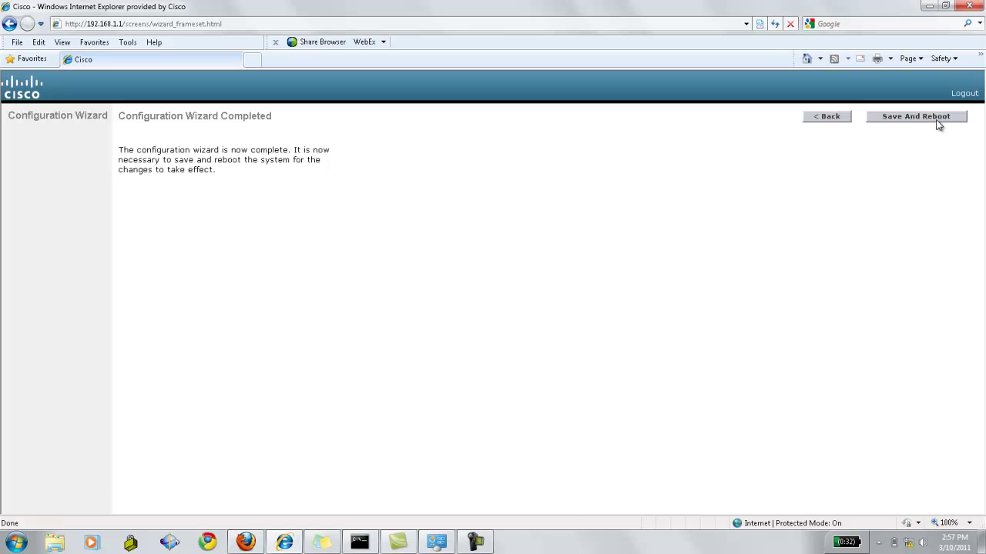
drag(121, 118, 231, 175)
click(229, 182)
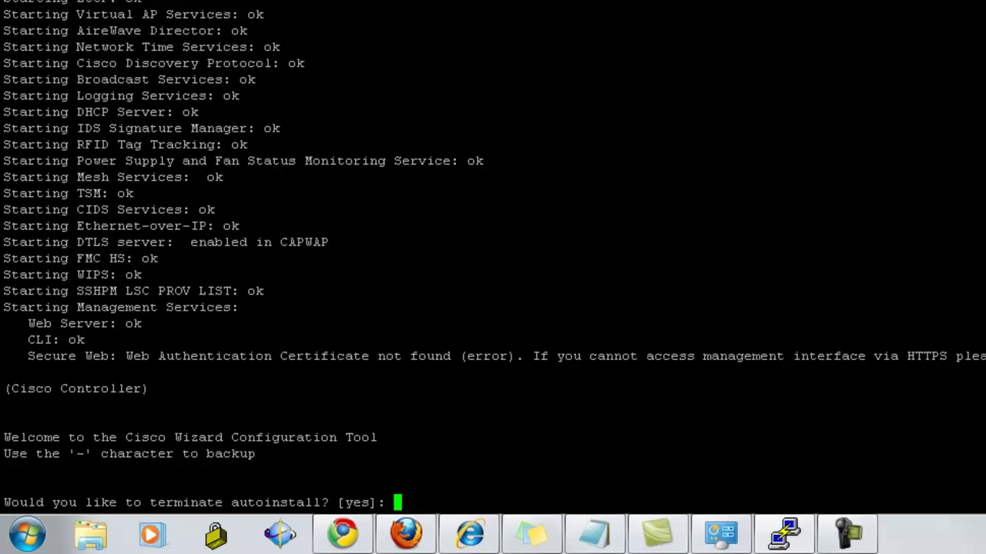
Terminate autoinstall, keep the default system name, and set admin user 'admin' with its password
text(yes)
key(Return)
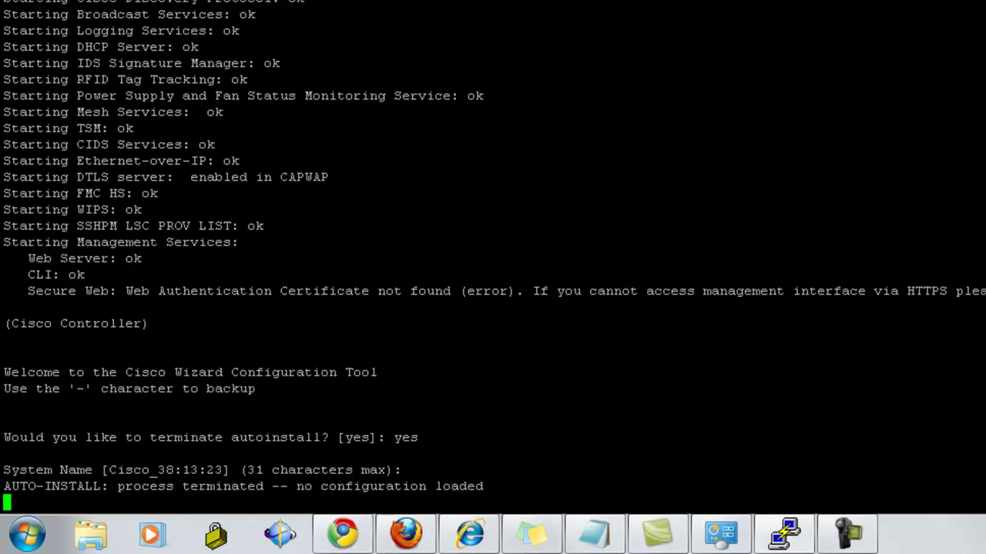
key(Return)
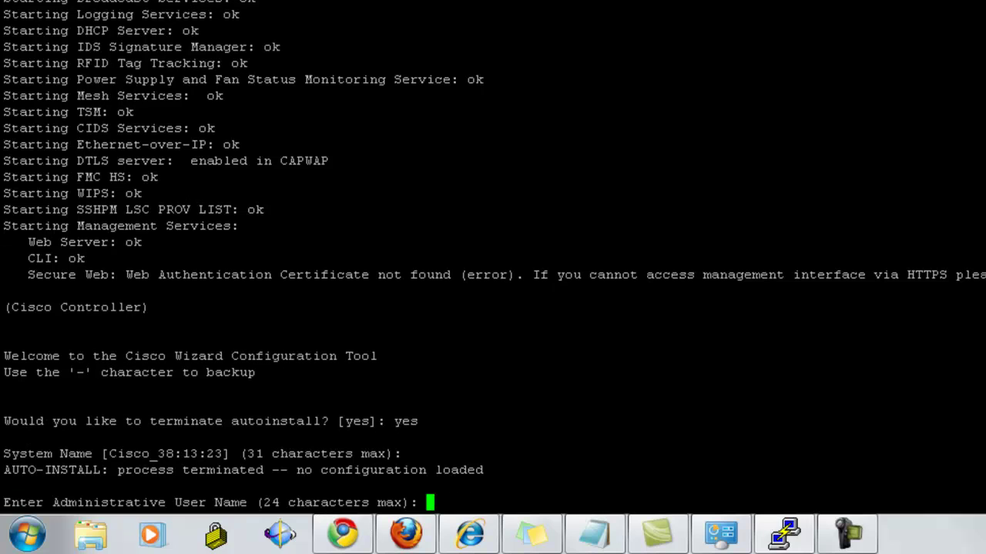
text(admin)
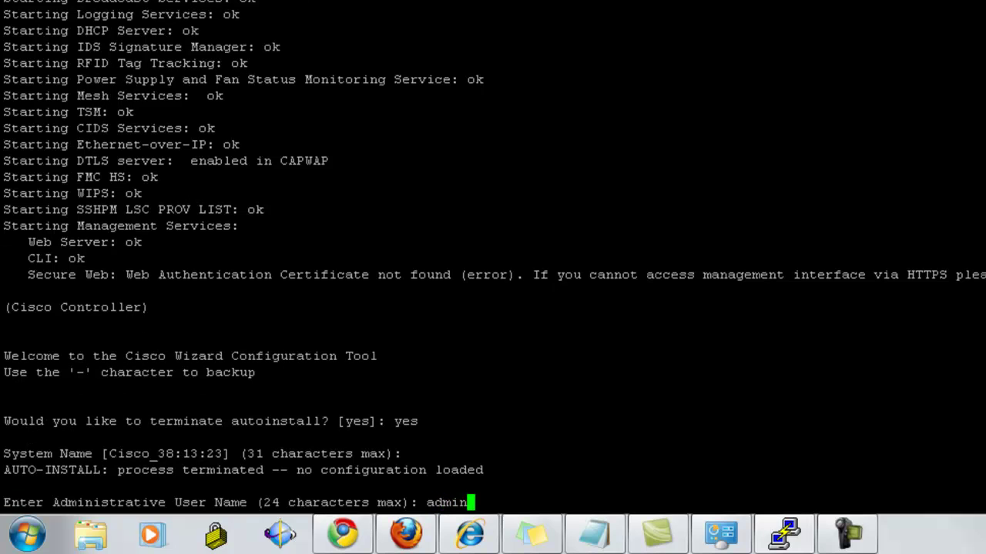
key(Return)
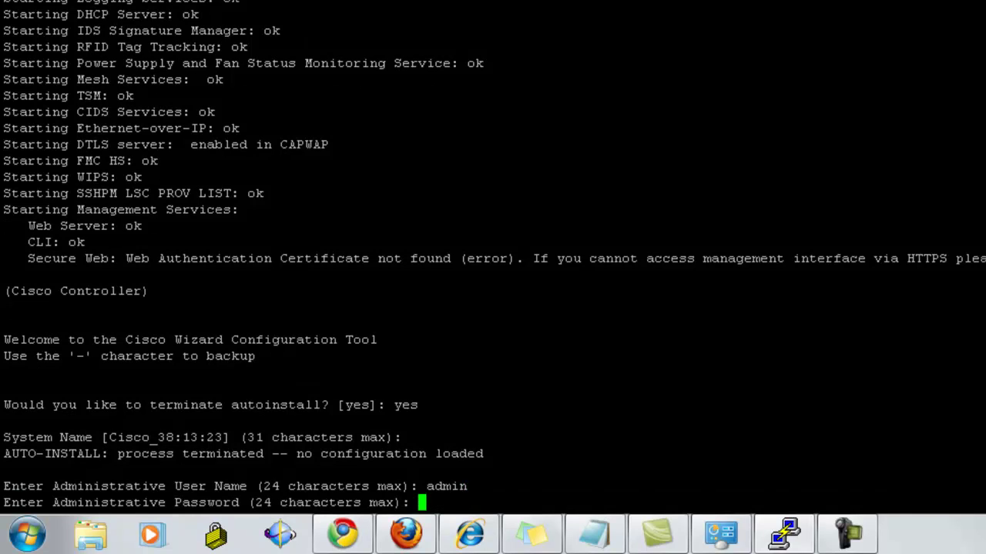
text(*****)
key(Return)
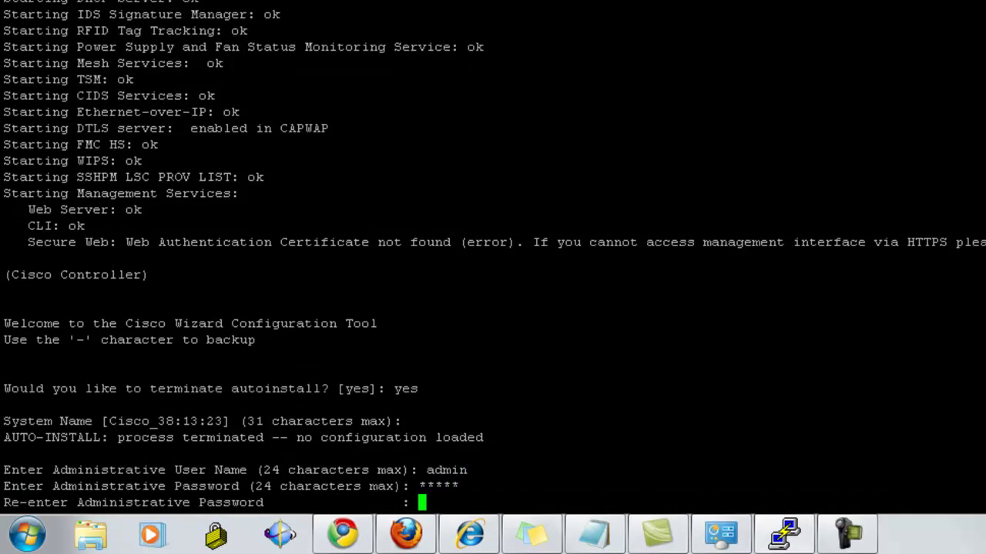
text(*****)
key(Return)
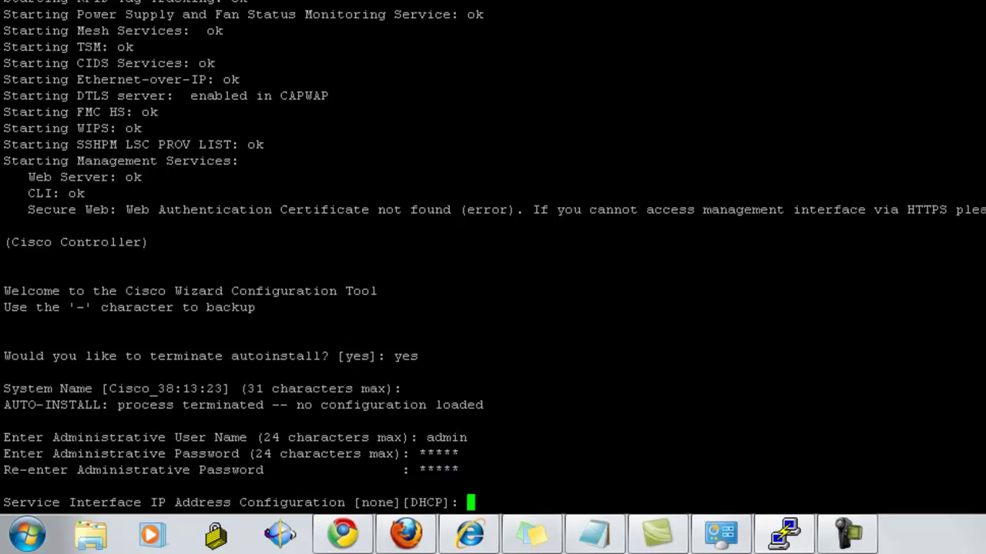
Accept service interface and link aggregation defaults; set management IP 209.165.200.225, netmask 255.255.255.224
key(Return)
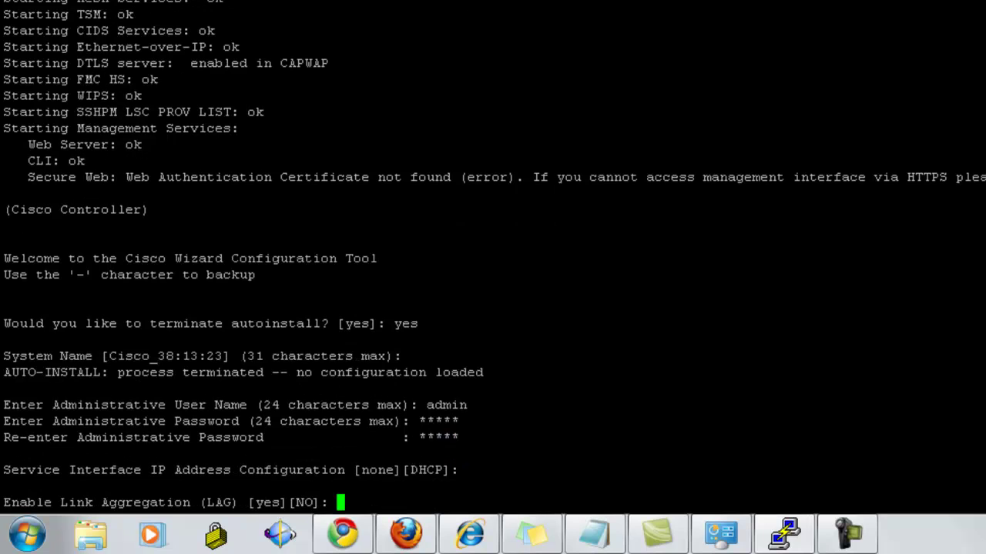
key(Return)
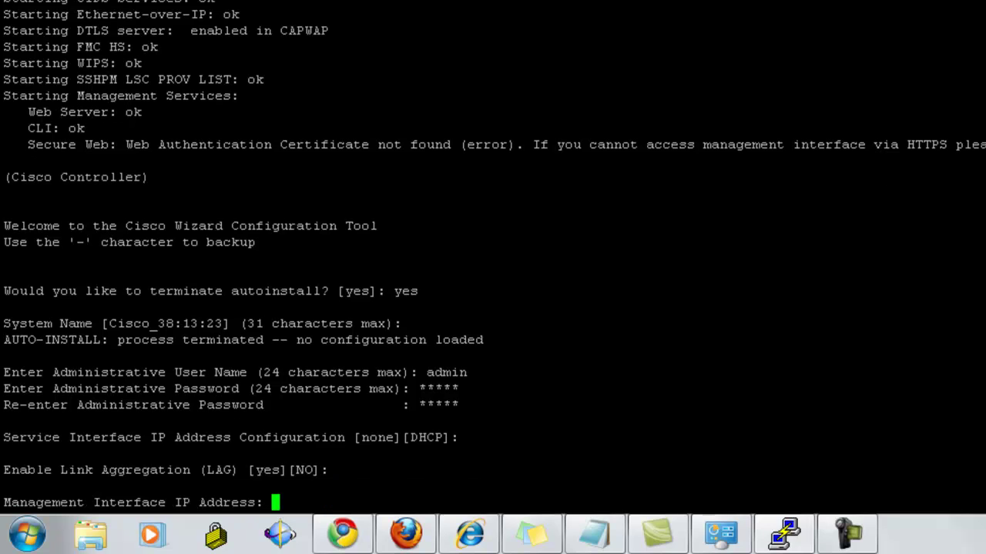
text(209.165)
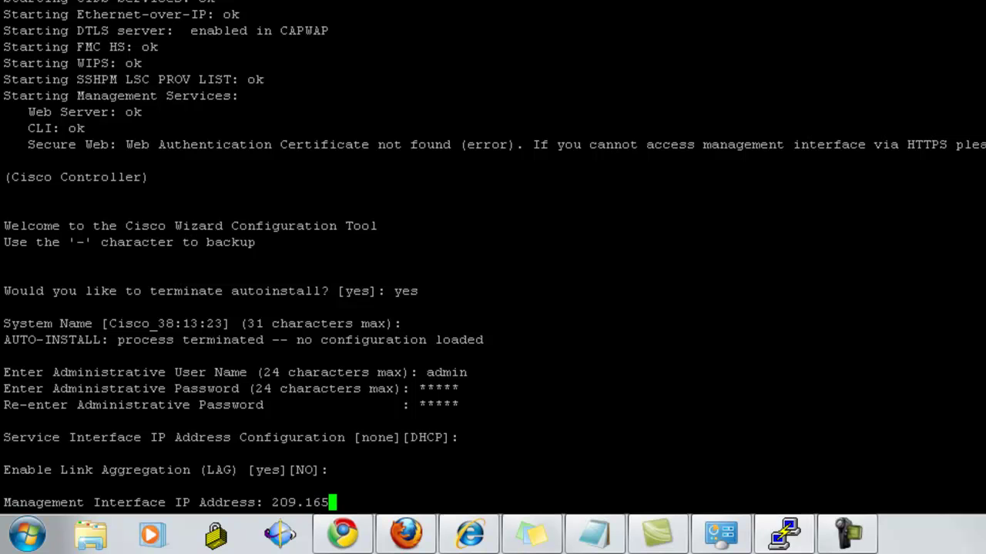
text(.200)
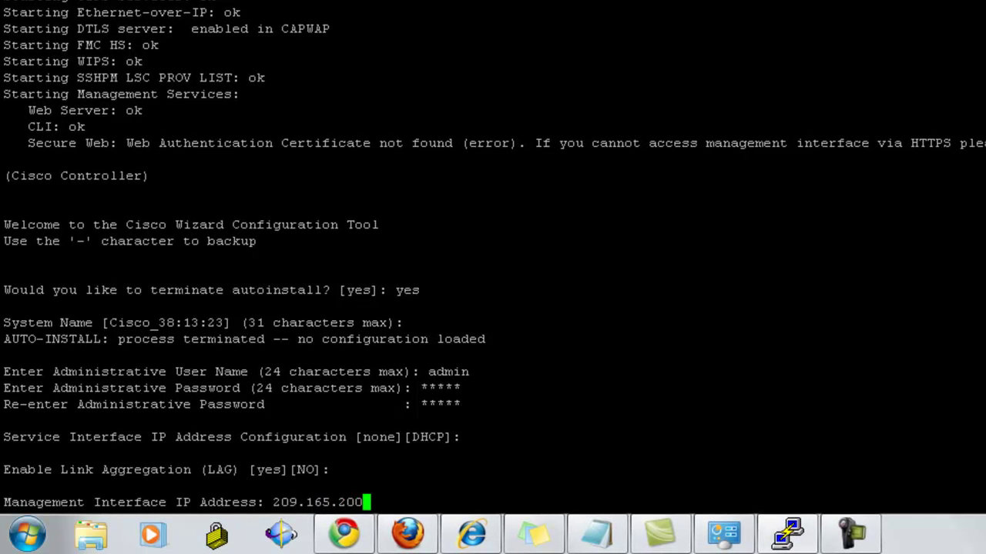
text(.225)
key(Return)
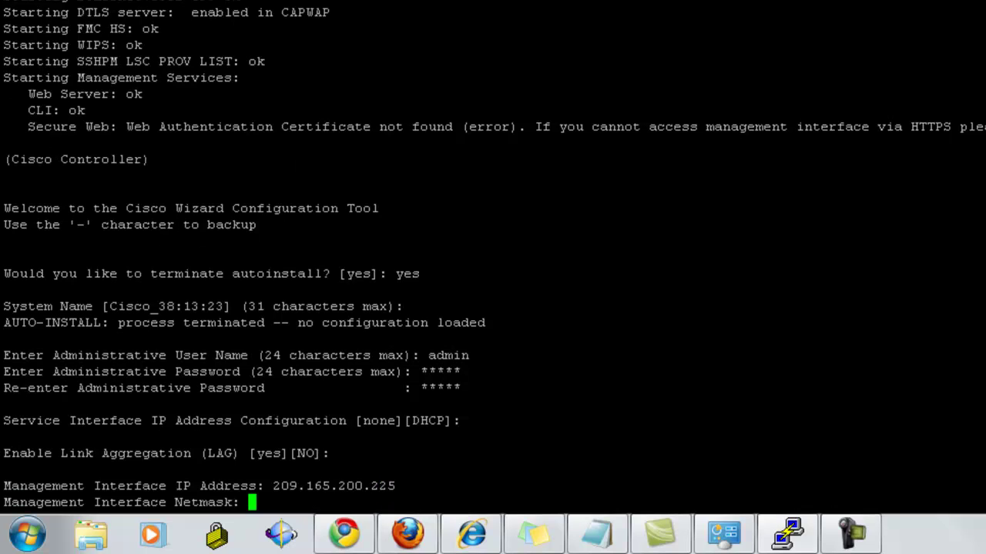
text(255.255.255.2)
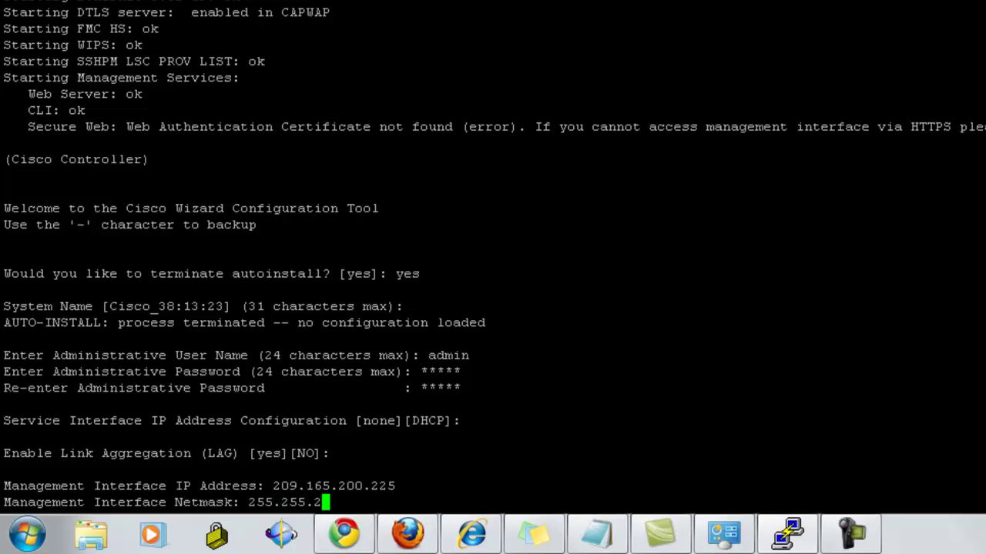
text(24)
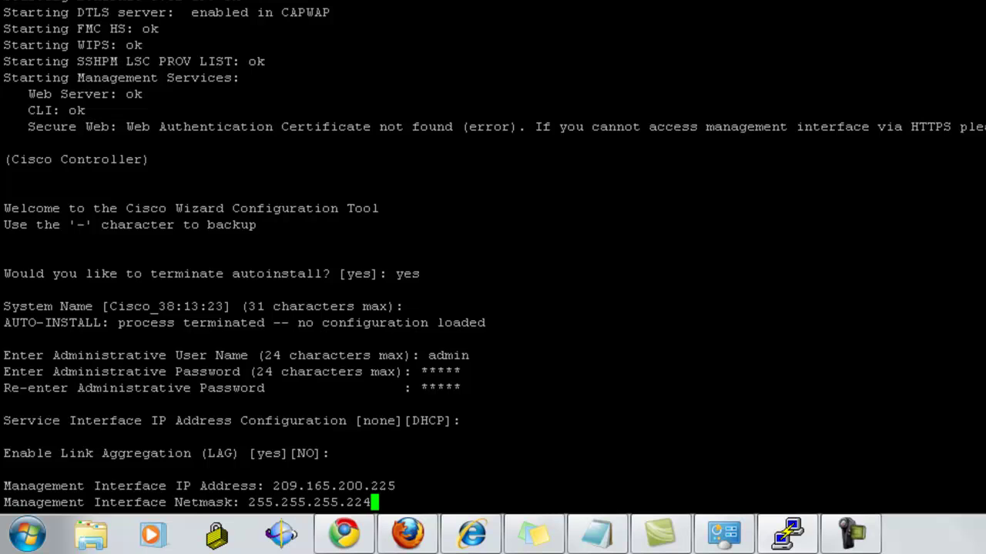
key(Return)
Set default router 209.165.200.224, untagged VLAN, port 1 and DHCP server 1.1.1.1
text(20)
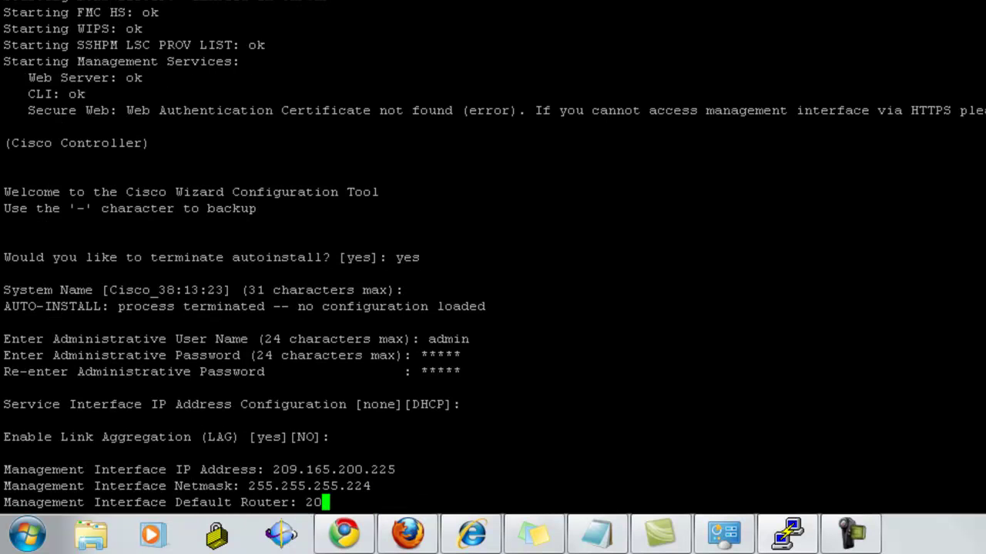
text(9.165)
text(.2)
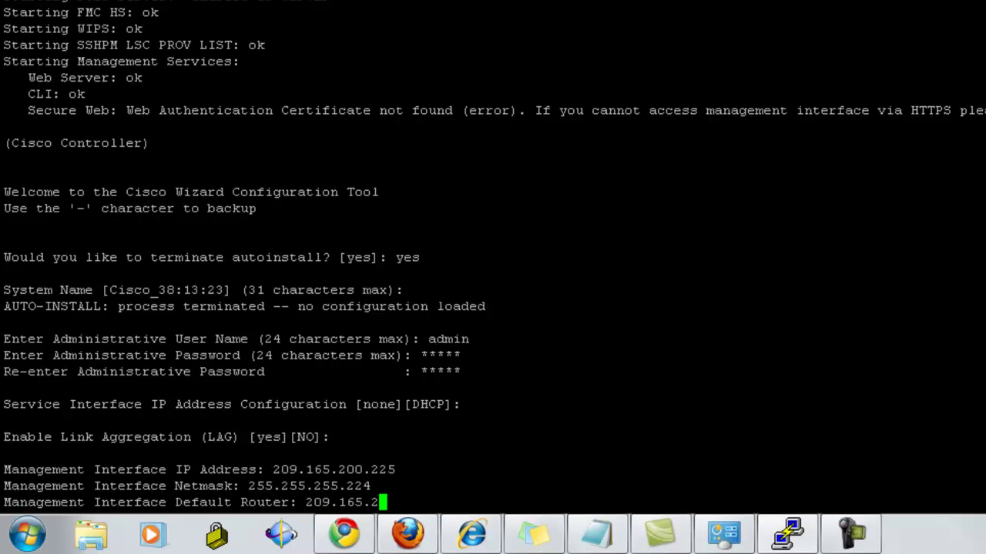
text(00.224)
key(Return)
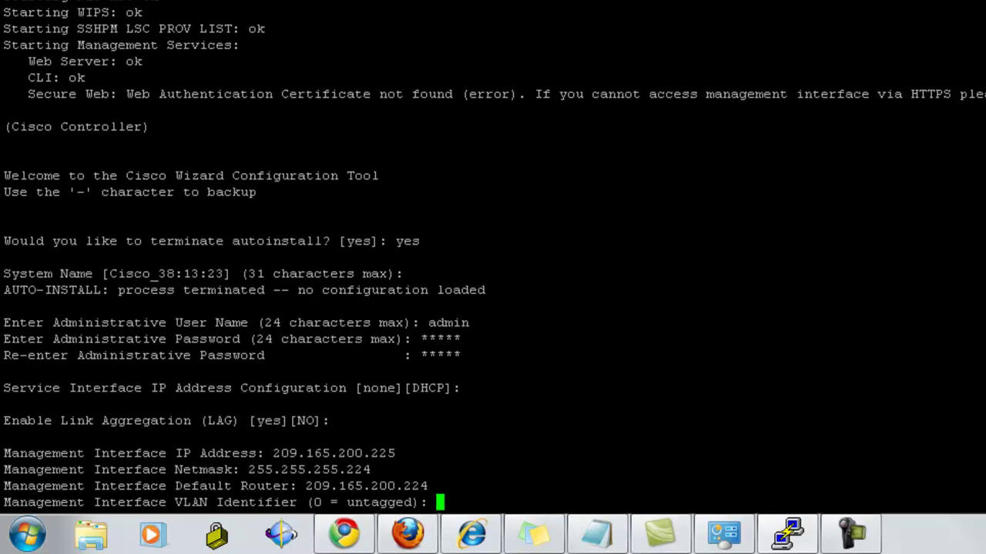
key(Return)
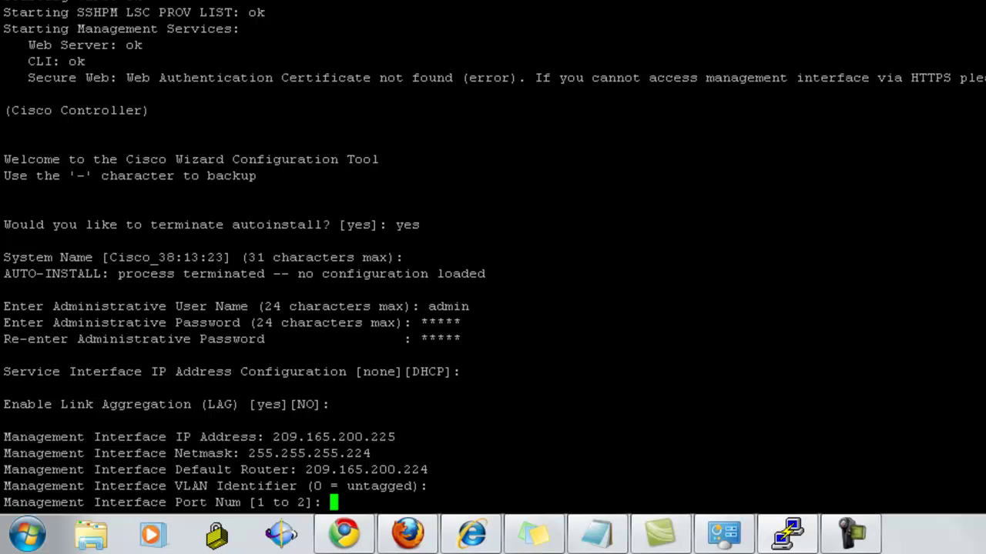
text(1)
key(Return)
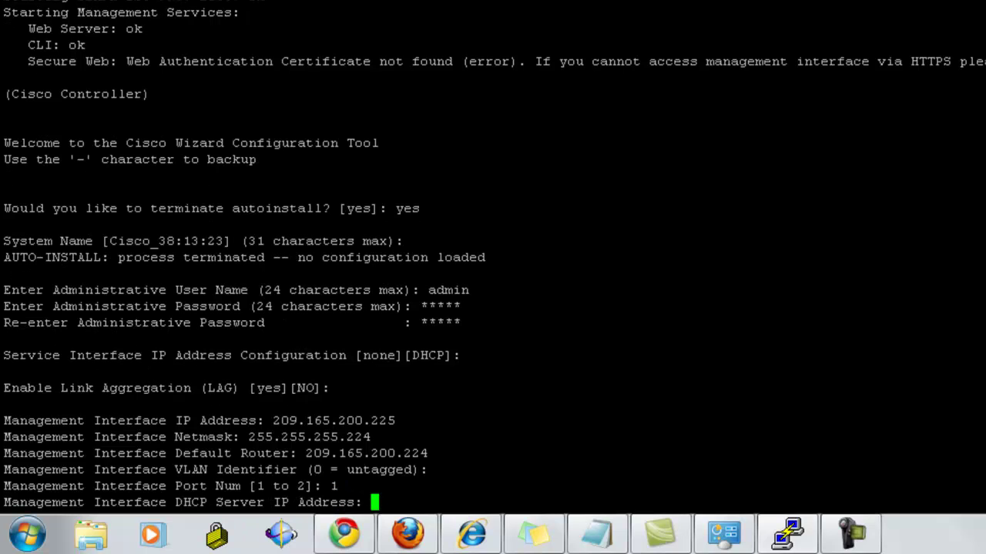
text(1.1.1.1)
Set AP manager IP 209.165.200.226 with default DHCP server, and virtual gateway 2.2.2.2
key(Return)
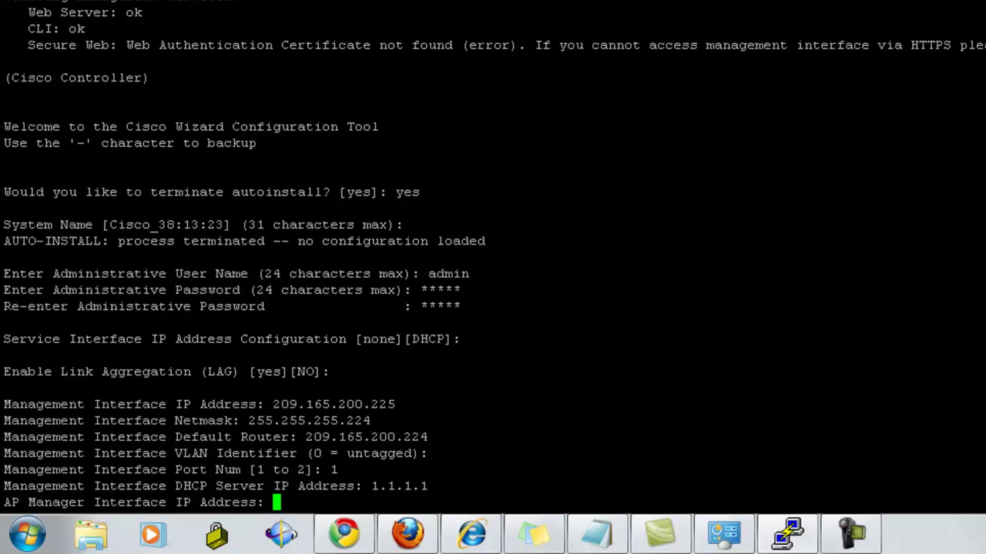
text(209.16)
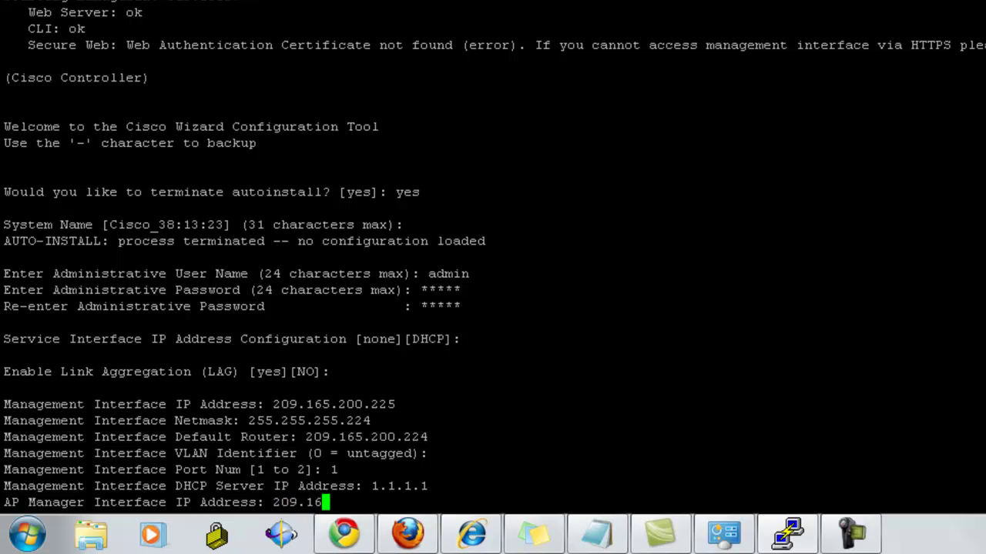
text(5.200.226)
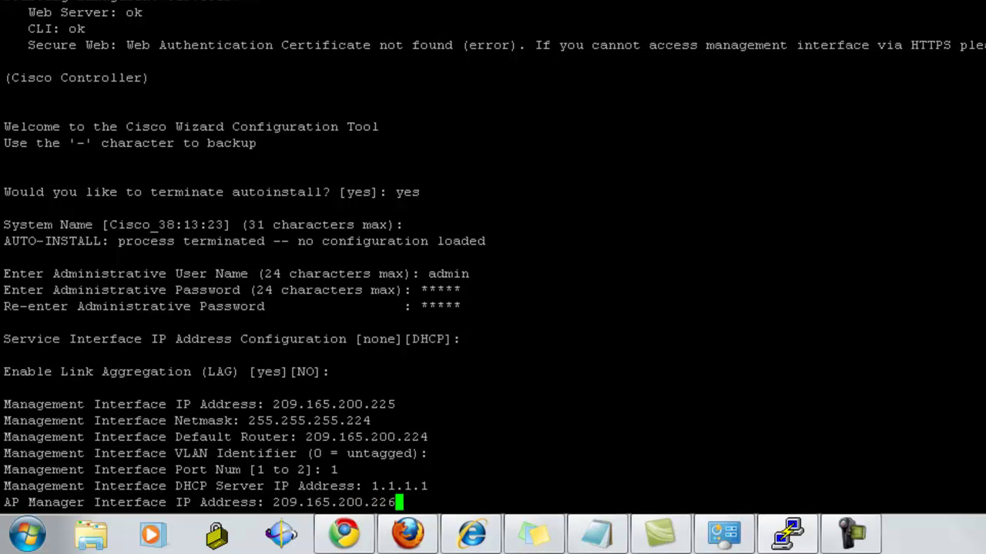
key(Return)
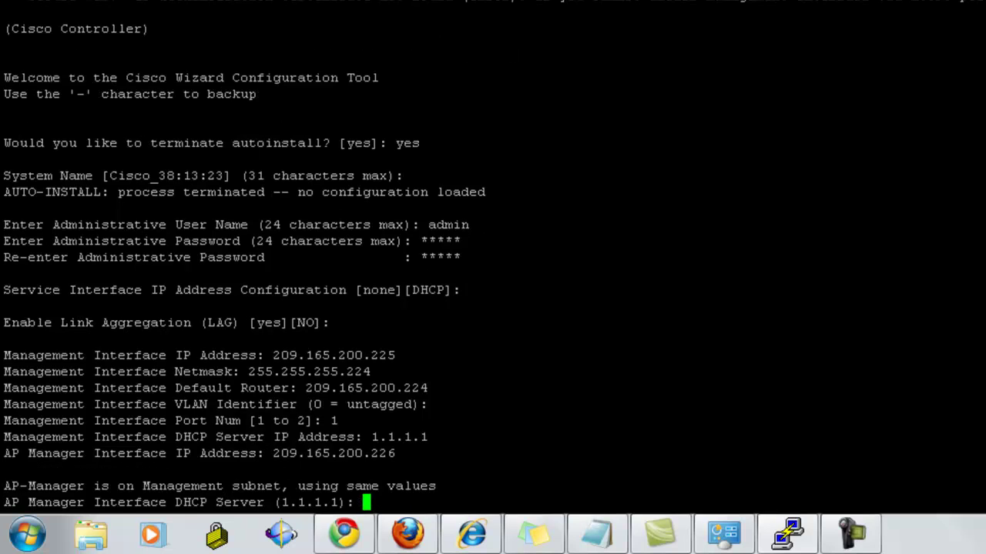
key(Return)
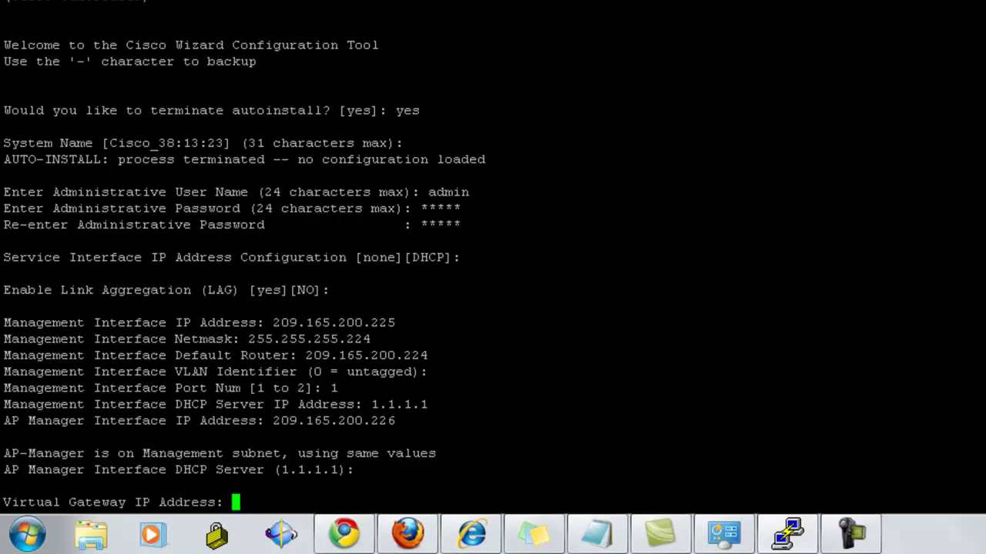
text(2.2.2.2)
key(Return)
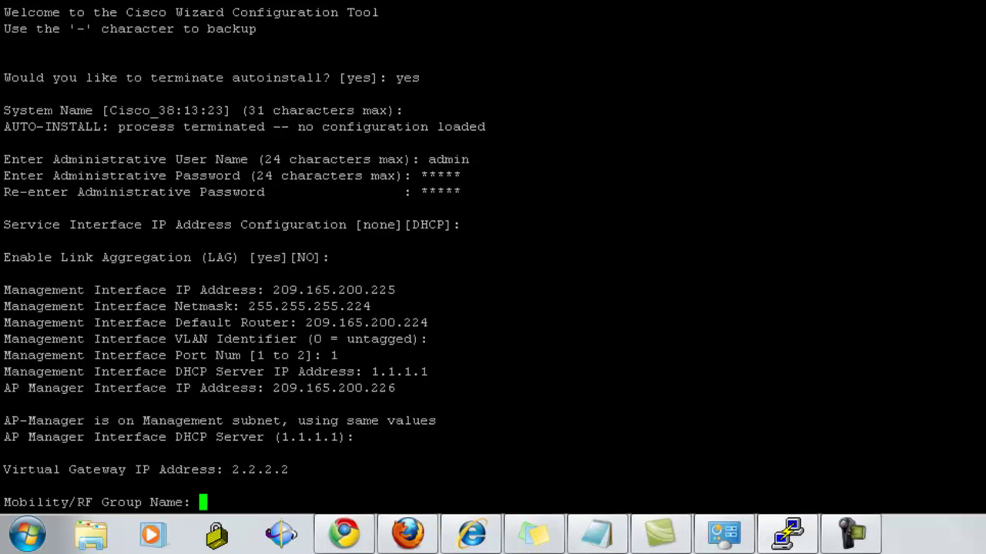
Name the mobility group and SSID RF, allow static IPs, and decline RADIUS
text(F)
key(BackSpace)
text(RF)
key(Return)
text(RF)
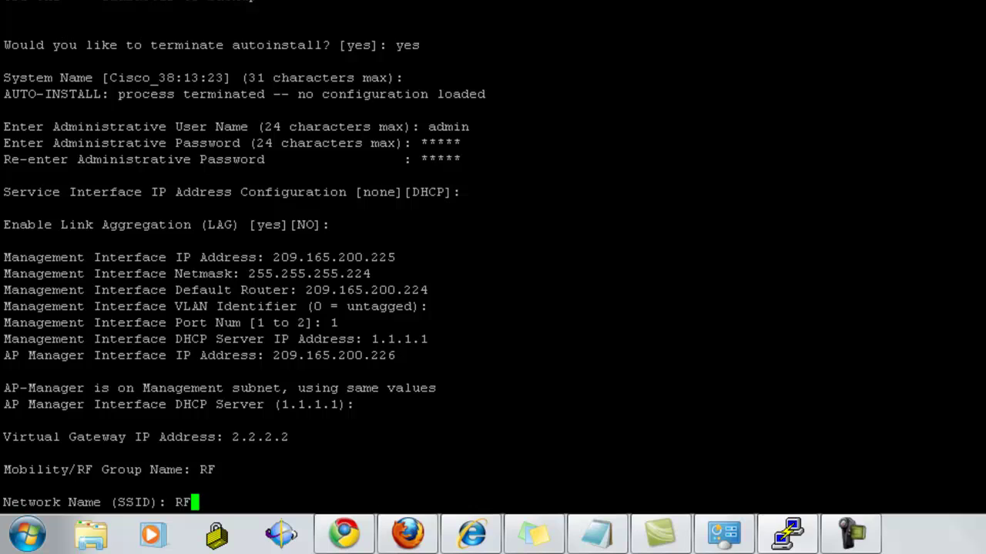
key(Return)
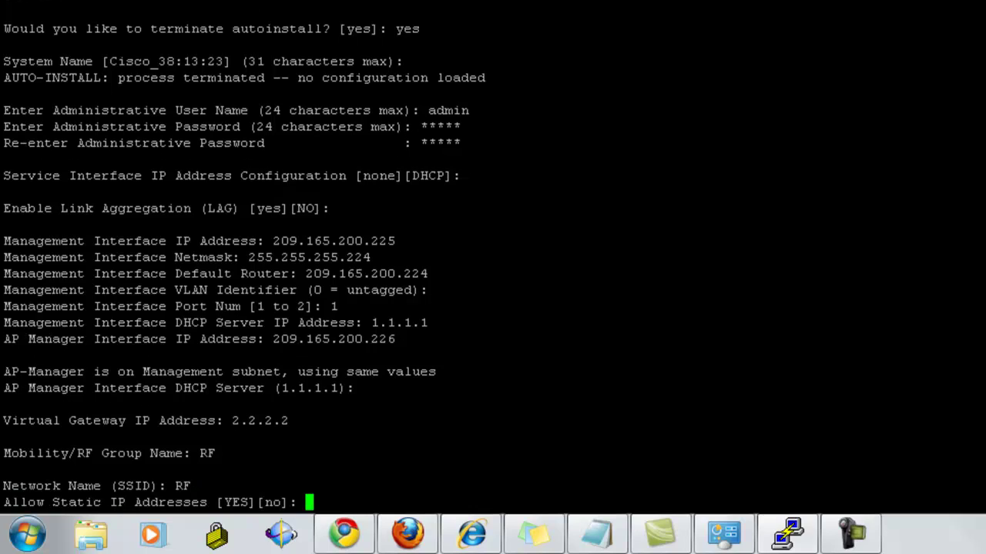
text(yes)
key(Return)
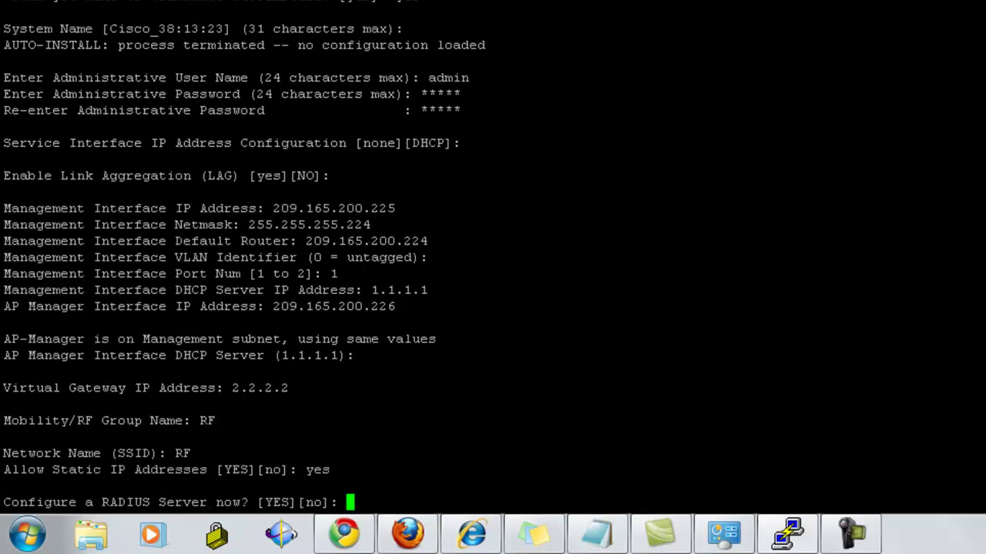
text(no)
Skip RADIUS, keep country US, and enable 802.11b, 802.11a, 802.11g and Auto-RF
key(Return)
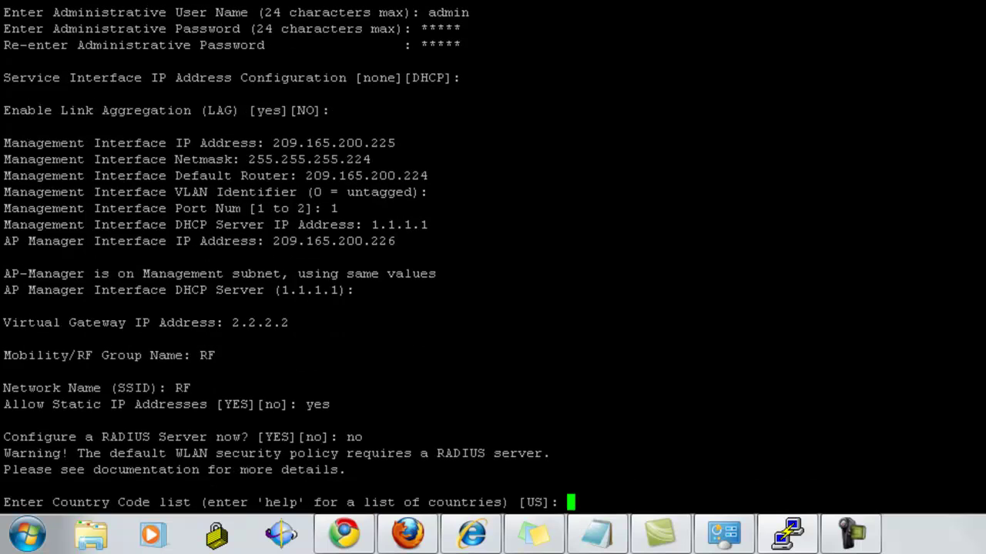
key(Return)
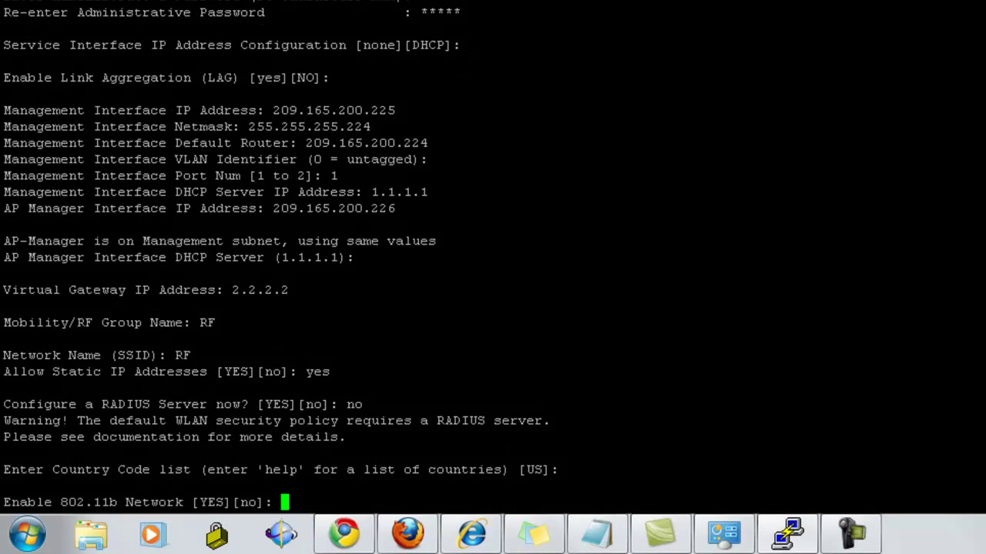
text(yes)
key(Return)
text(yes)
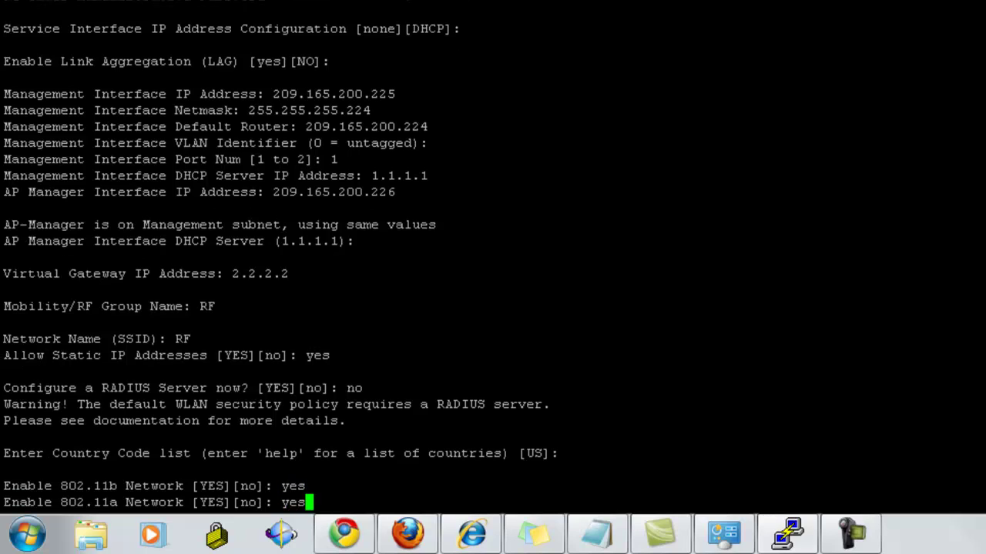
key(Return)
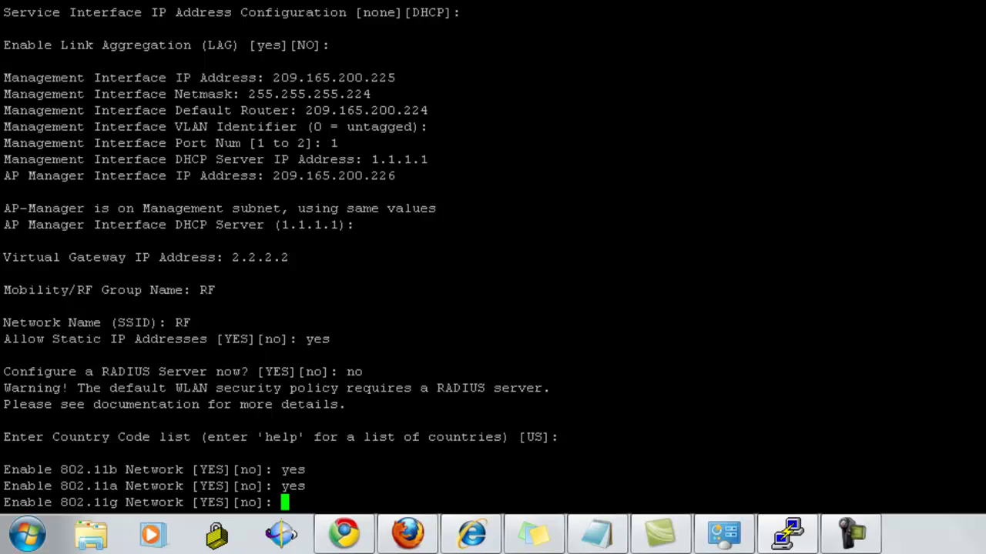
text(yes)
key(Return)
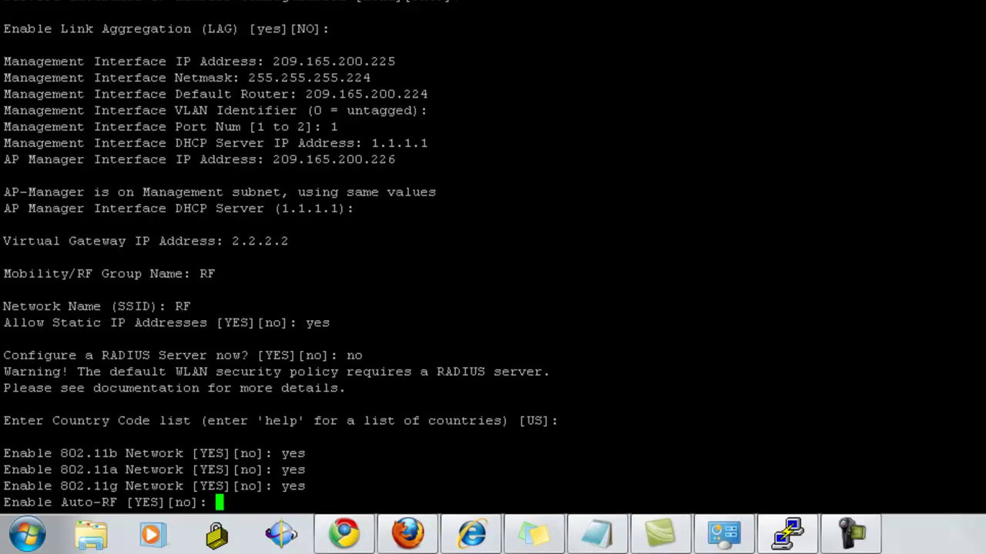
text(yes)
key(Return)
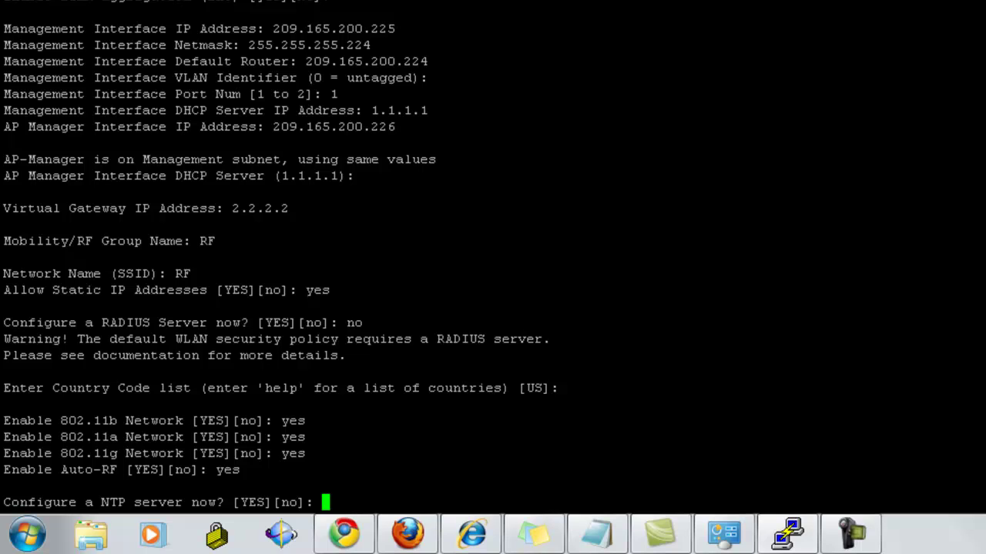
Configure NTP server 1.1.1.2 with a 3600-second polling interval
text(yes)
key(Return)
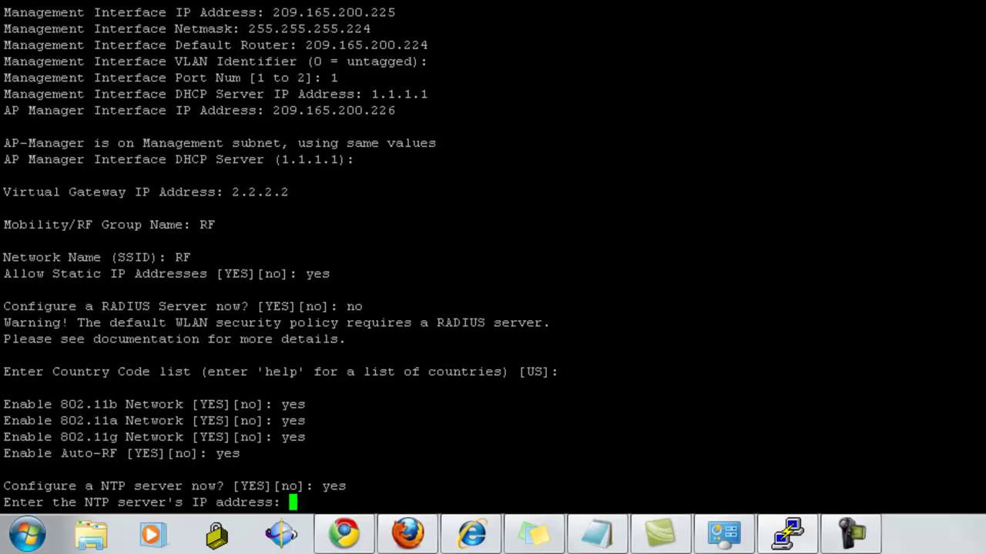
text(1.1.1.2)
key(Return)
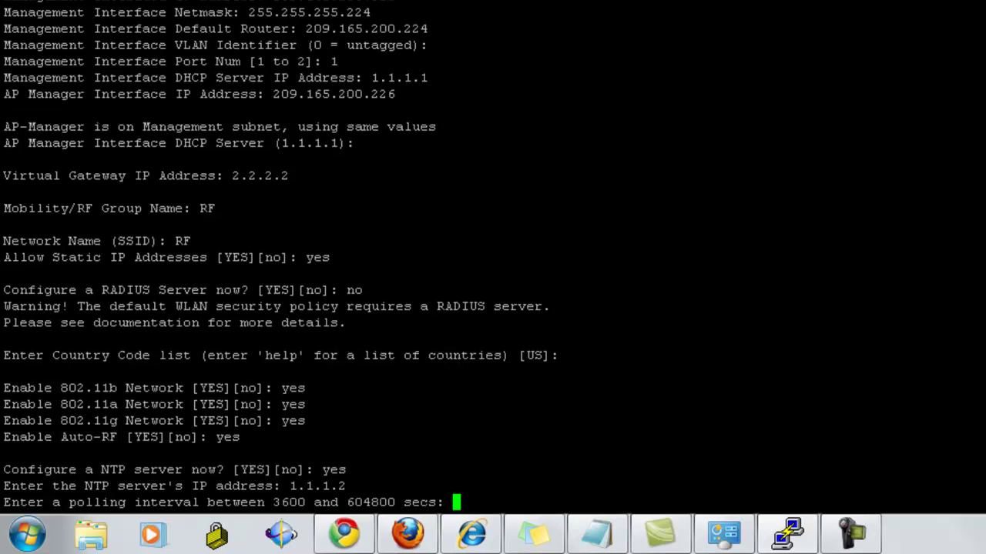
text(3600)
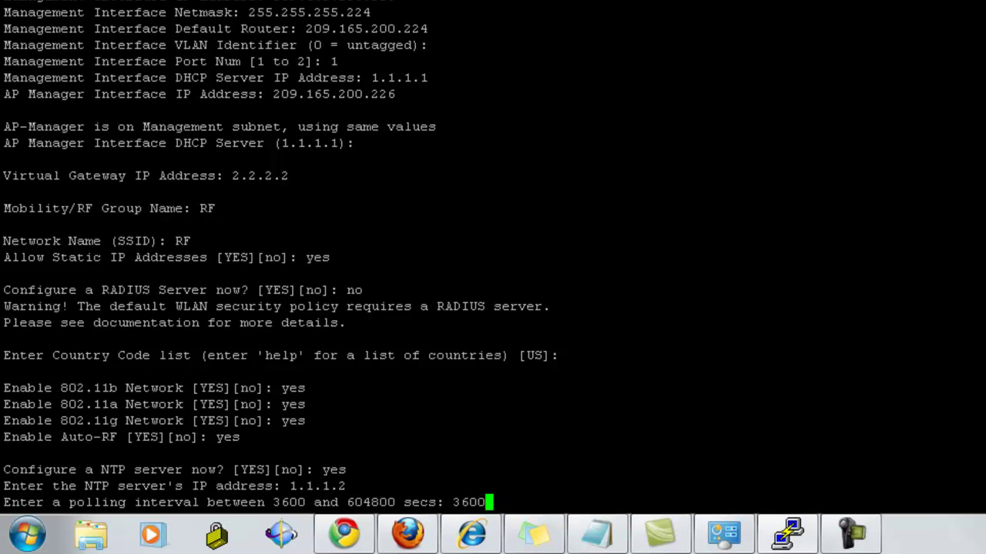
key(Return)
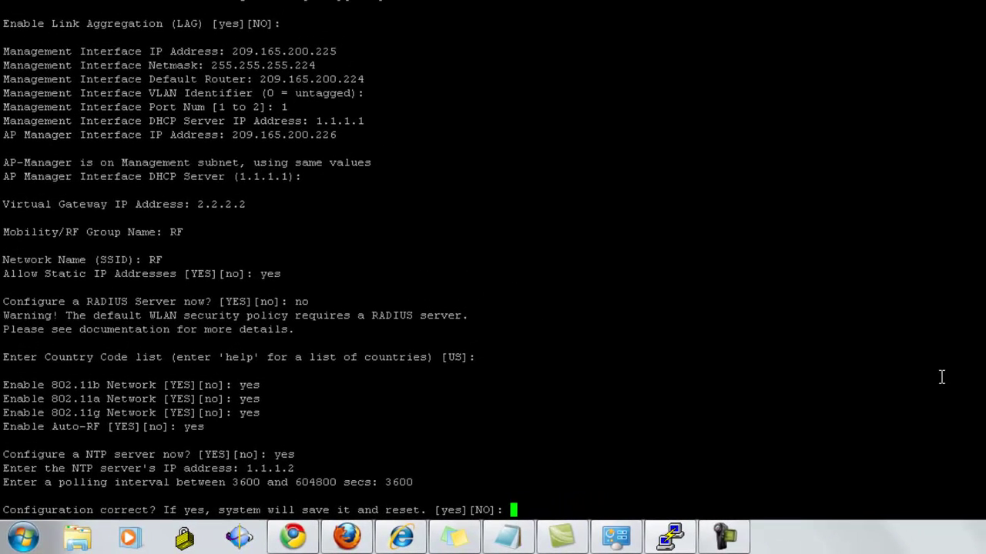
Answer yes at the 'Configuration correct?' prompt
text(yes)
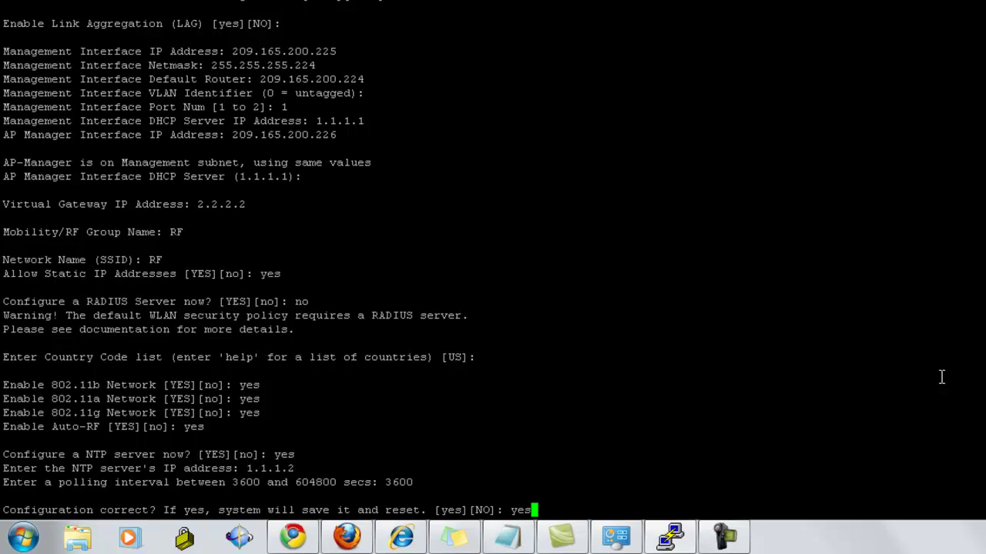